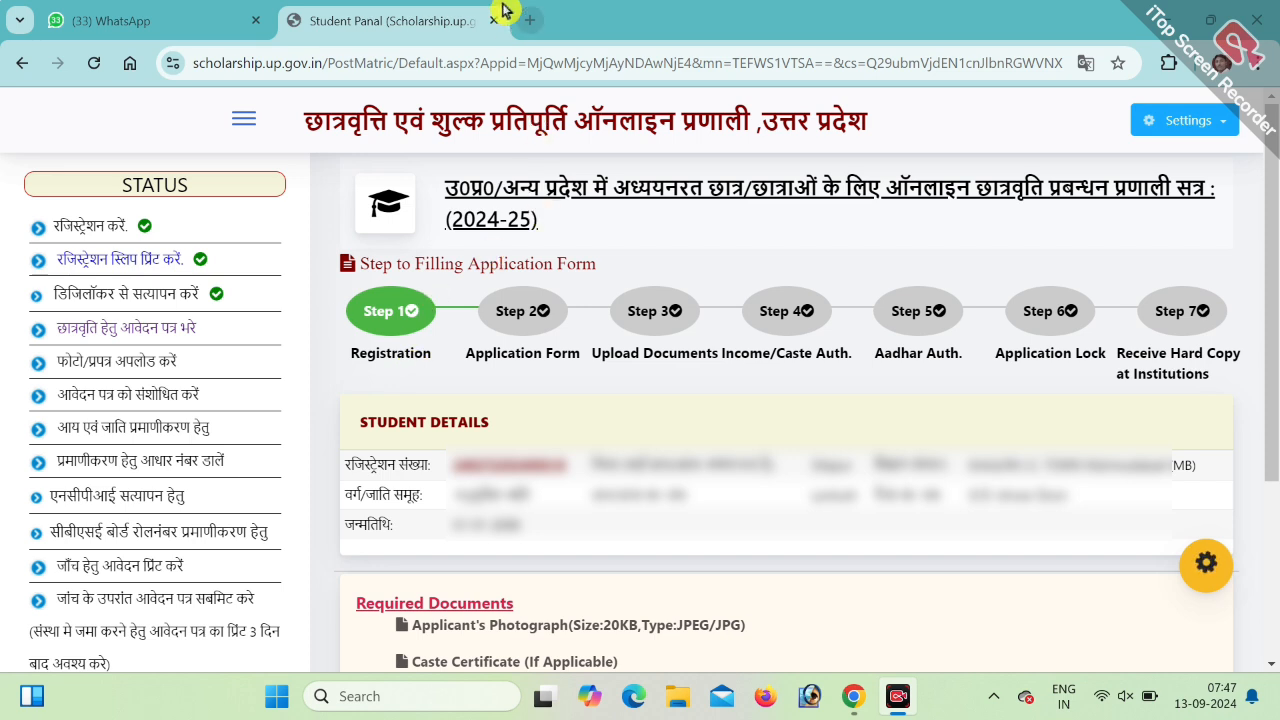
Open a new blank browser tab with Ctrl+T beside the Student Panel tab
key(ctrl+t)
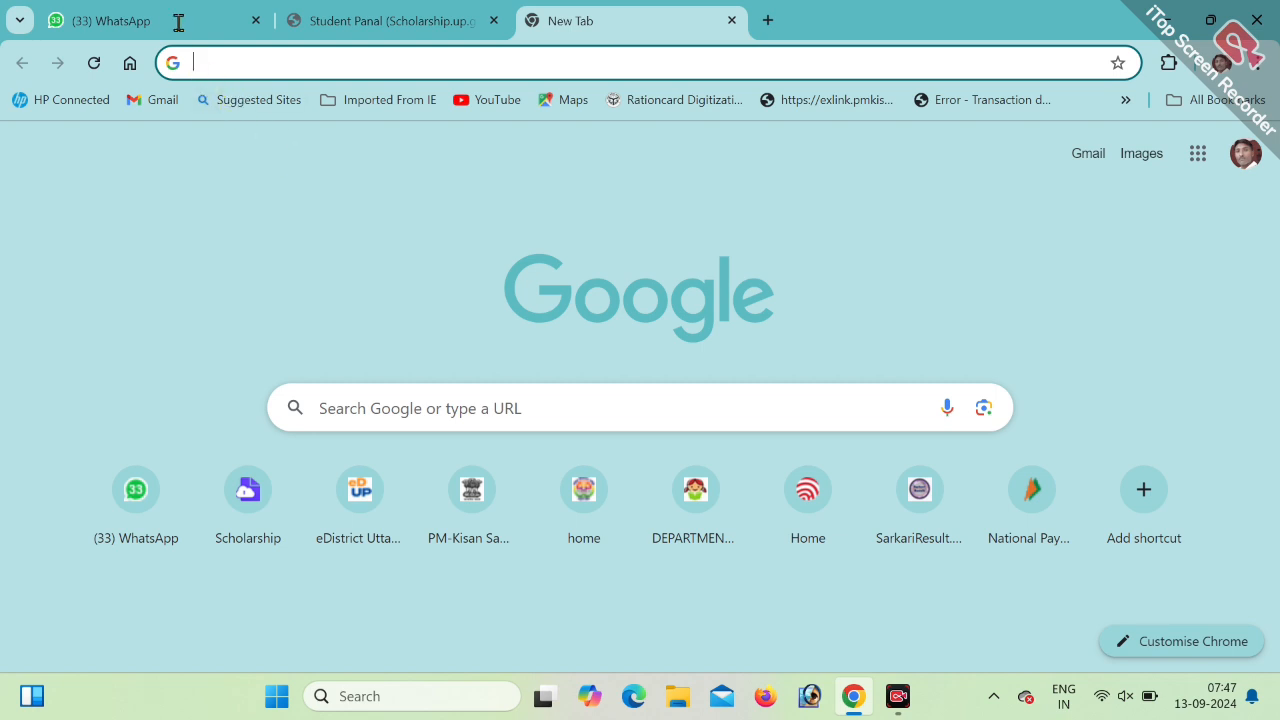
Go to scholarship.up.gov.in/index.aspx using the 'sch' address-bar suggestion
click(192, 61)
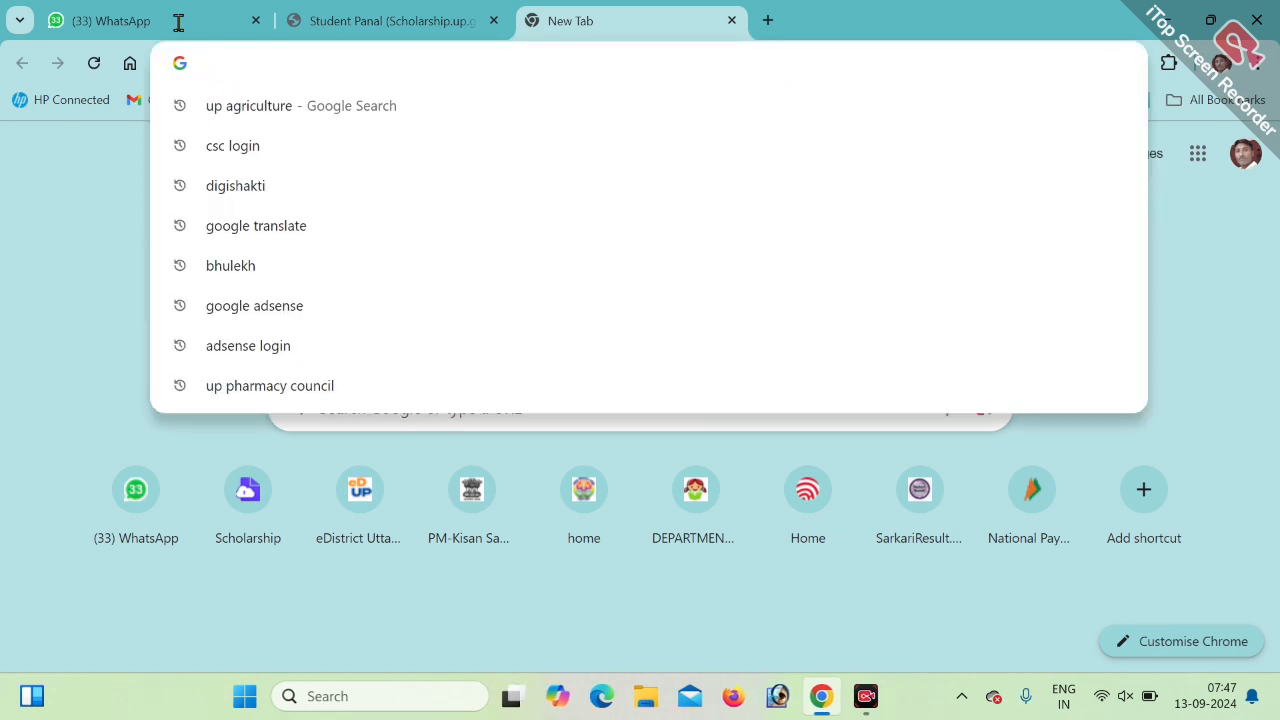
text(sch)
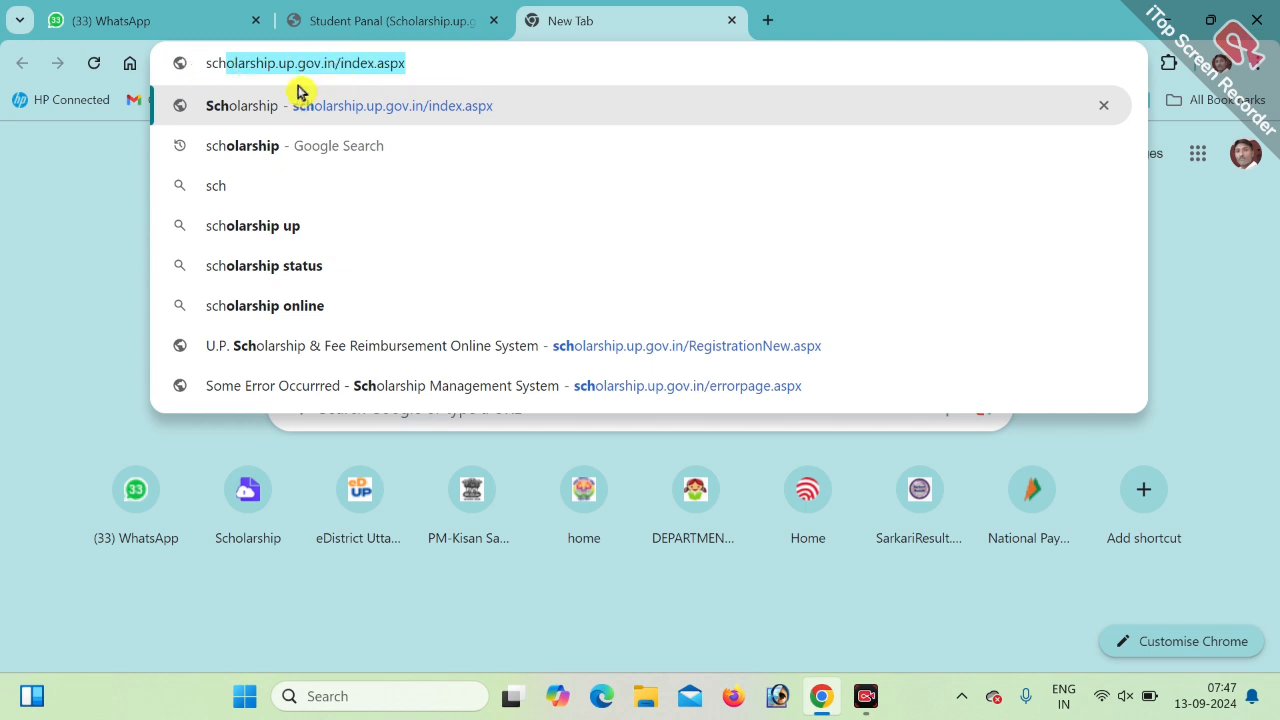
key(Return)
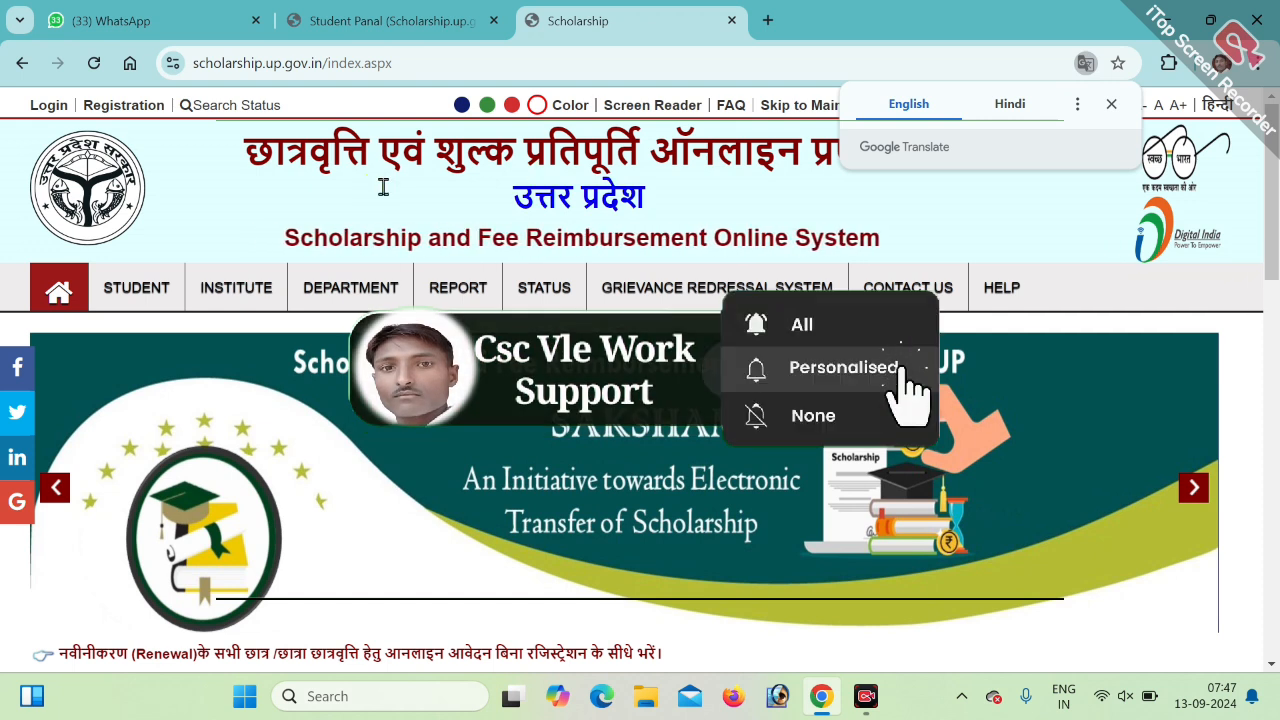
Choose STUDENT > Fresh Login > Intermediate Student Login for session 2024-25
mouse_move(108, 289)
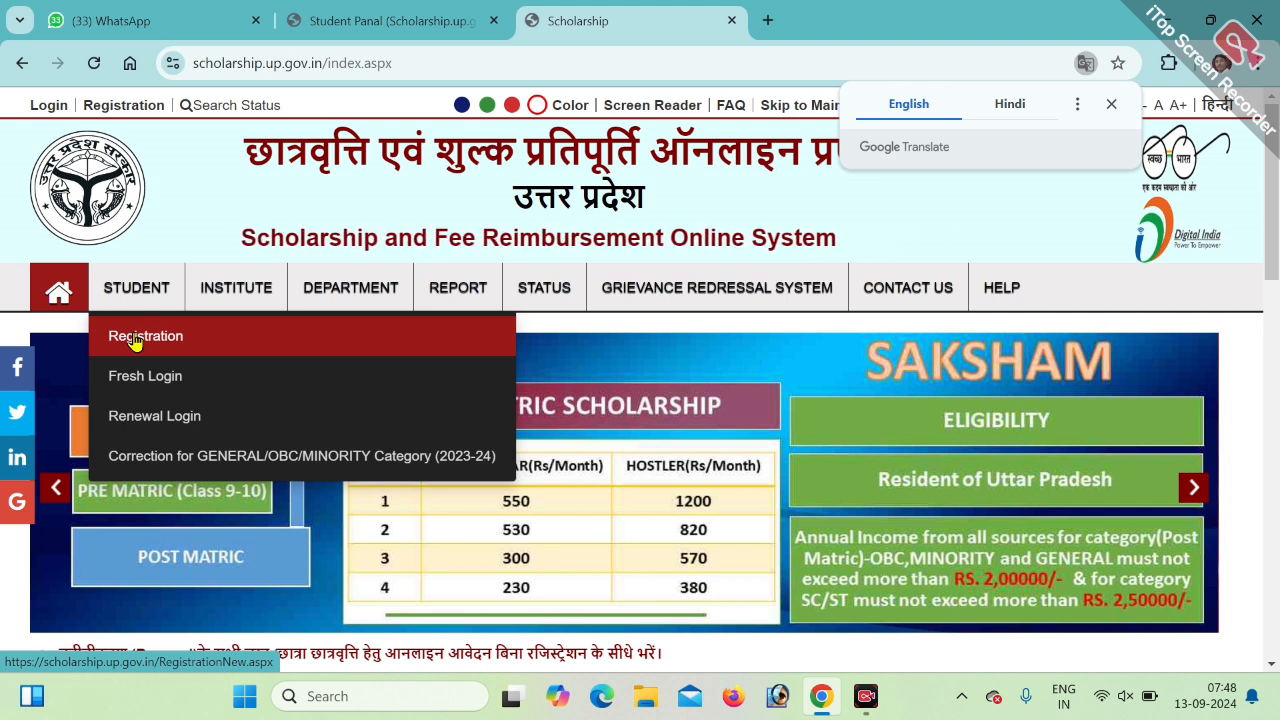
mouse_move(86, 384)
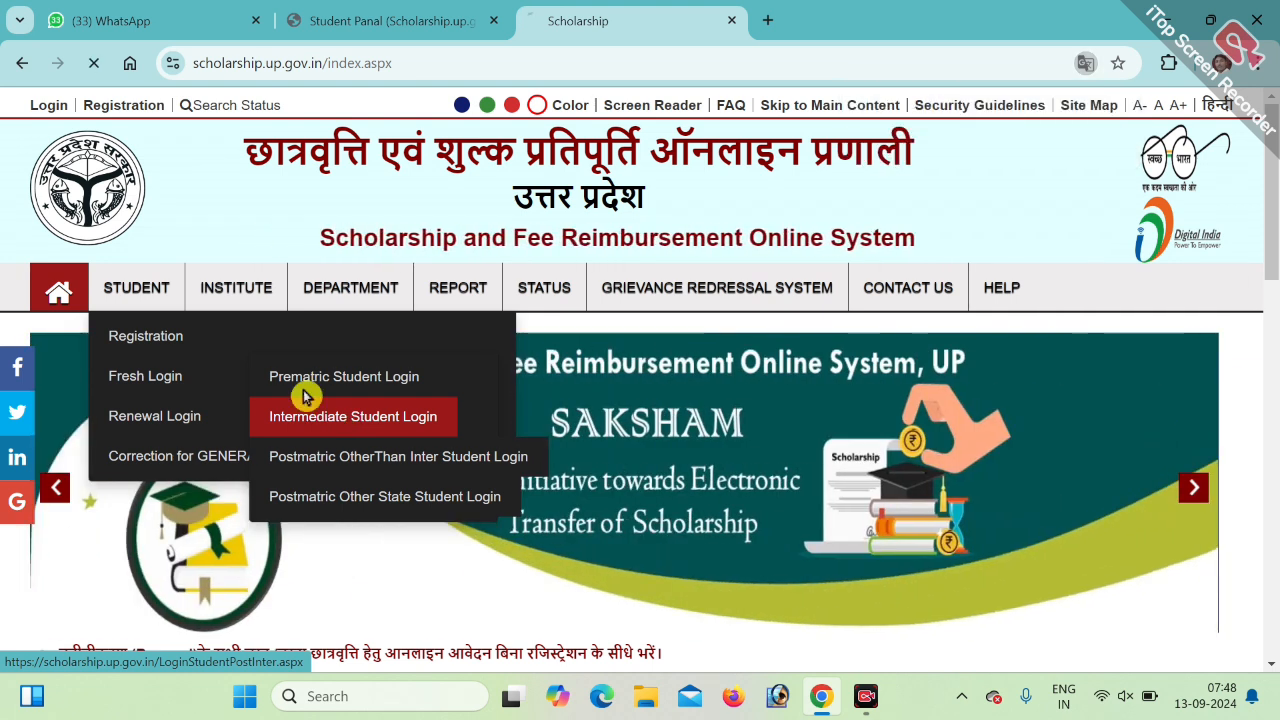
click(317, 419)
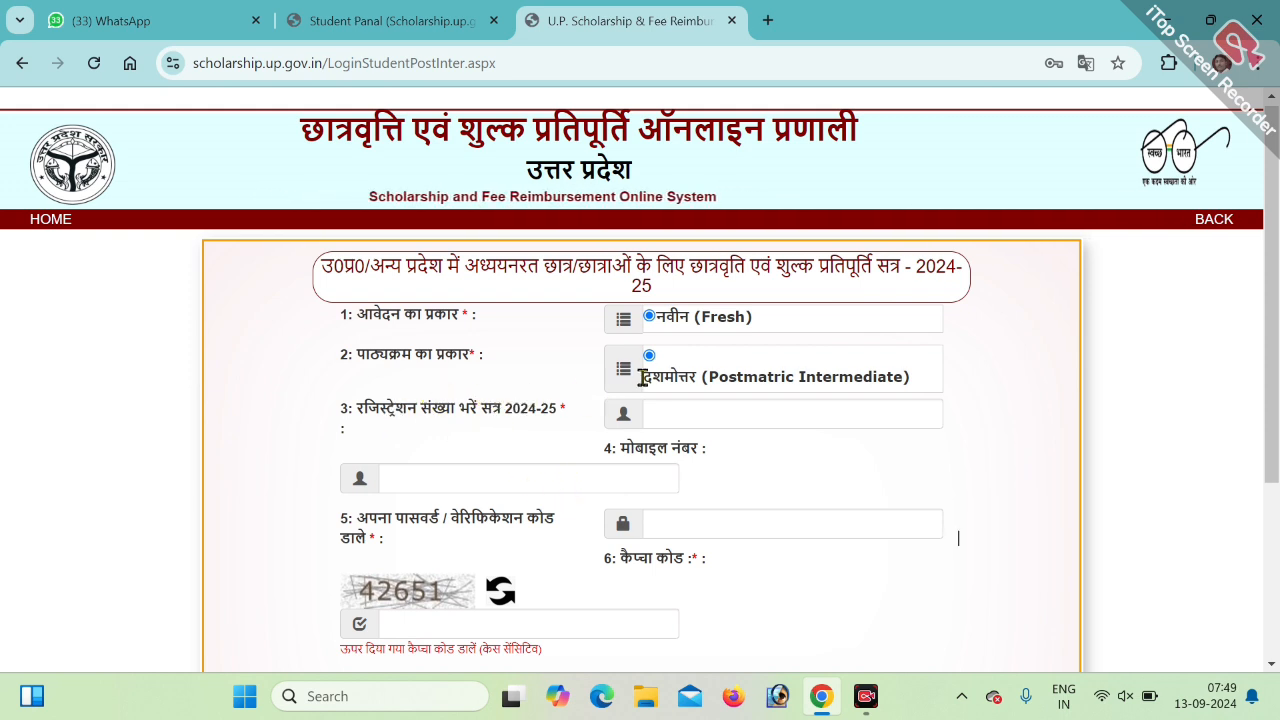
Log in with the registration number, mobile number, password and captcha code
key(Tab)
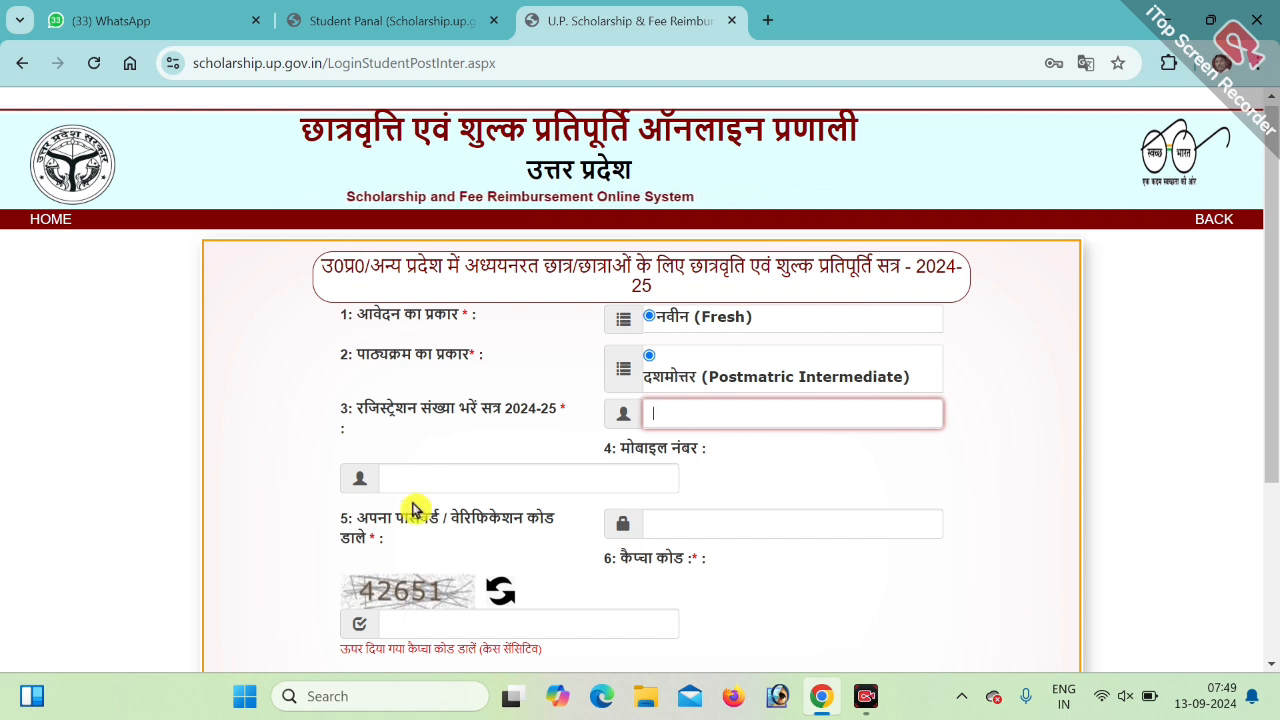
click(360, 485)
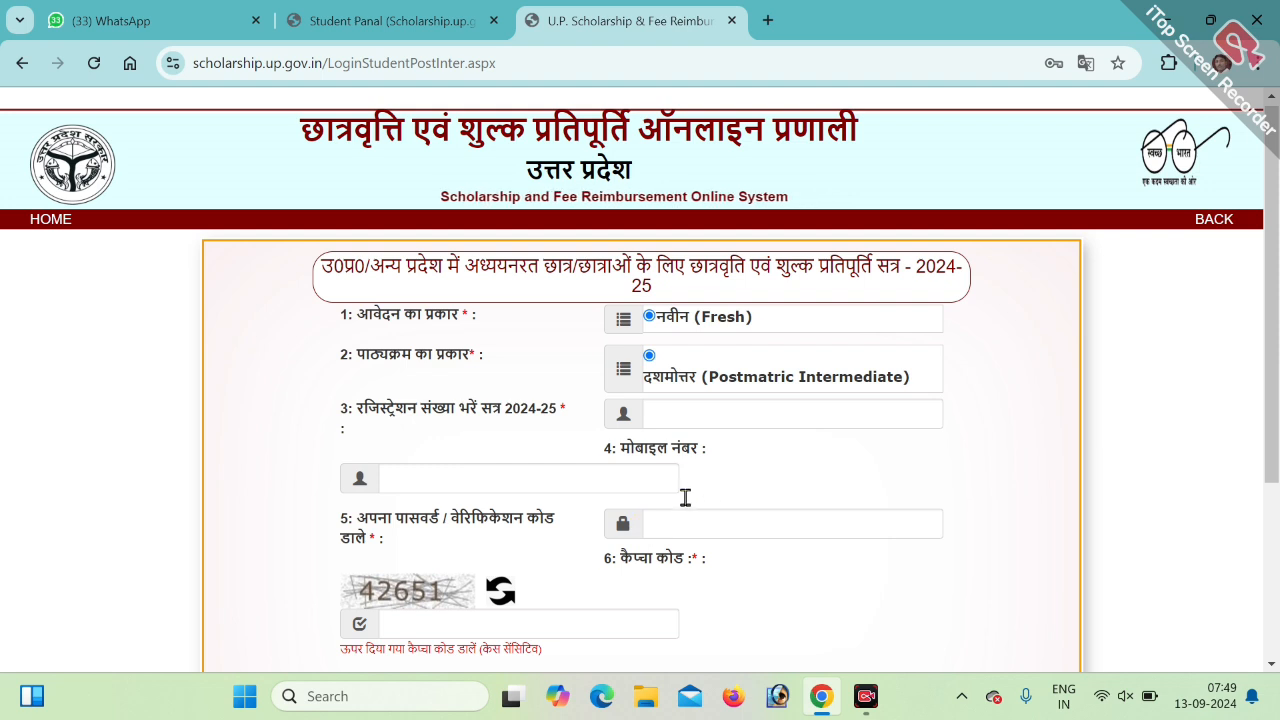
click(717, 534)
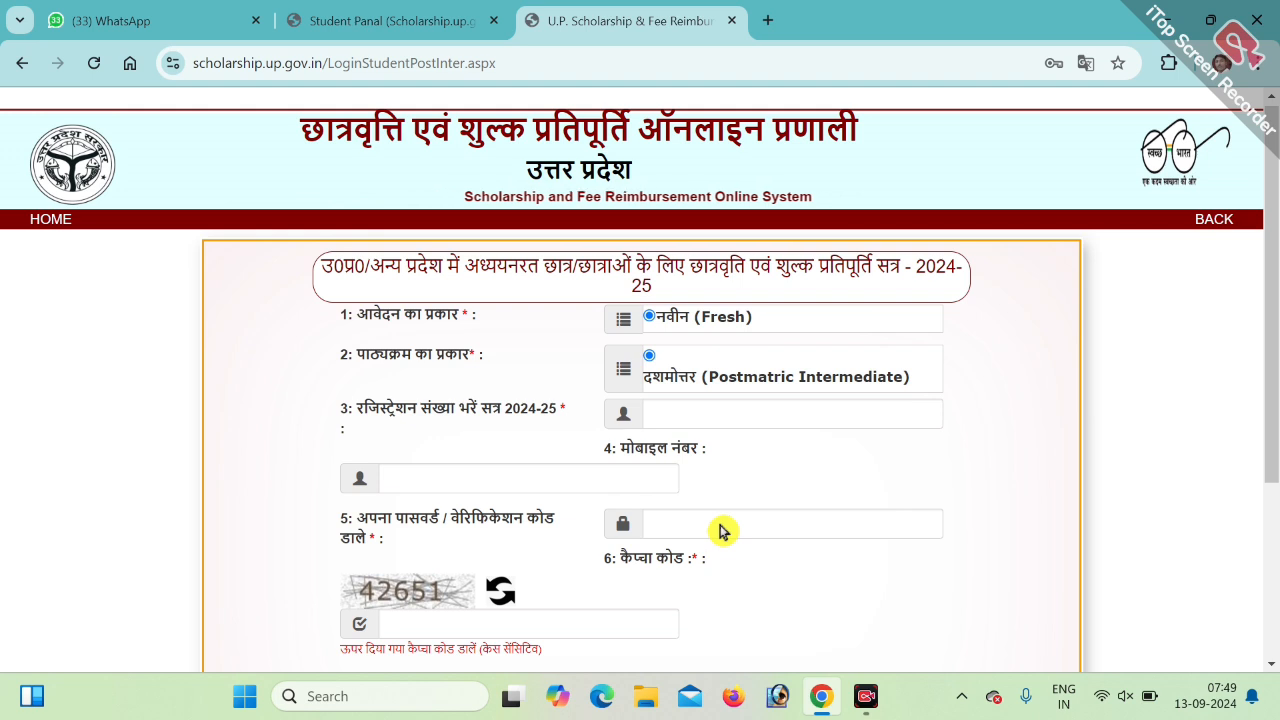
scroll(723, 530, down, 2)
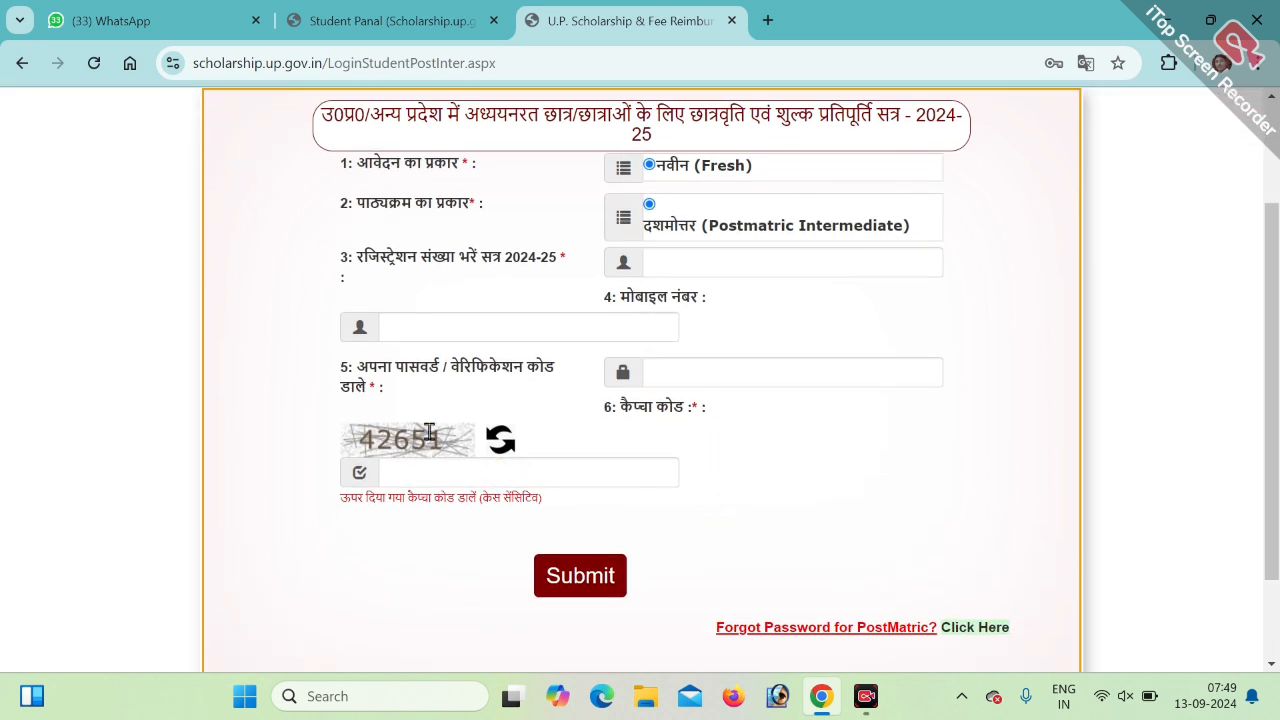
key(Tab)
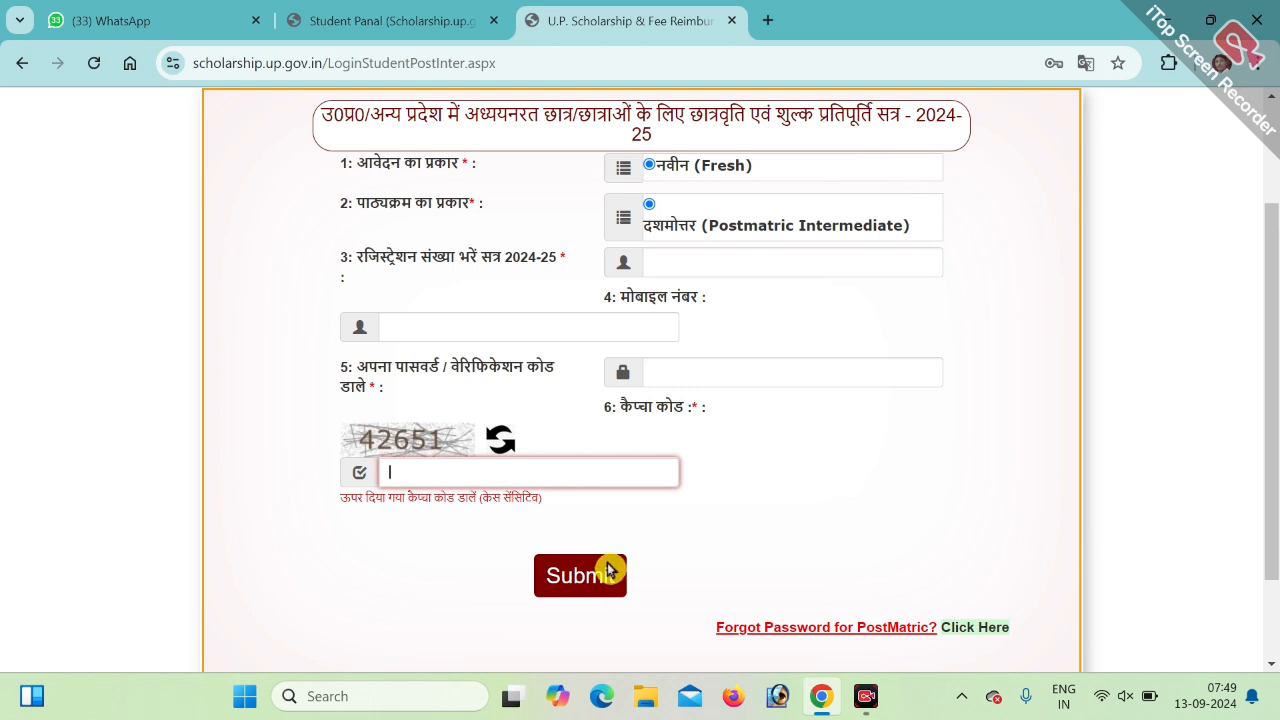
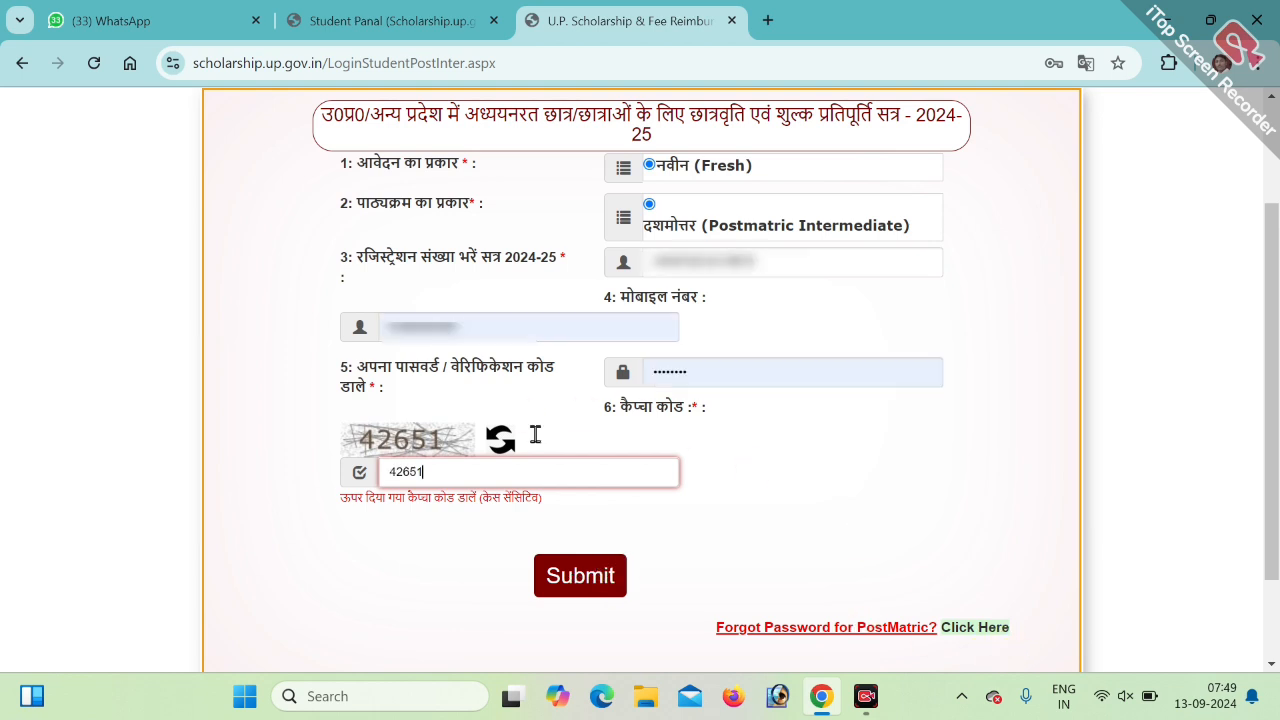
click(590, 578)
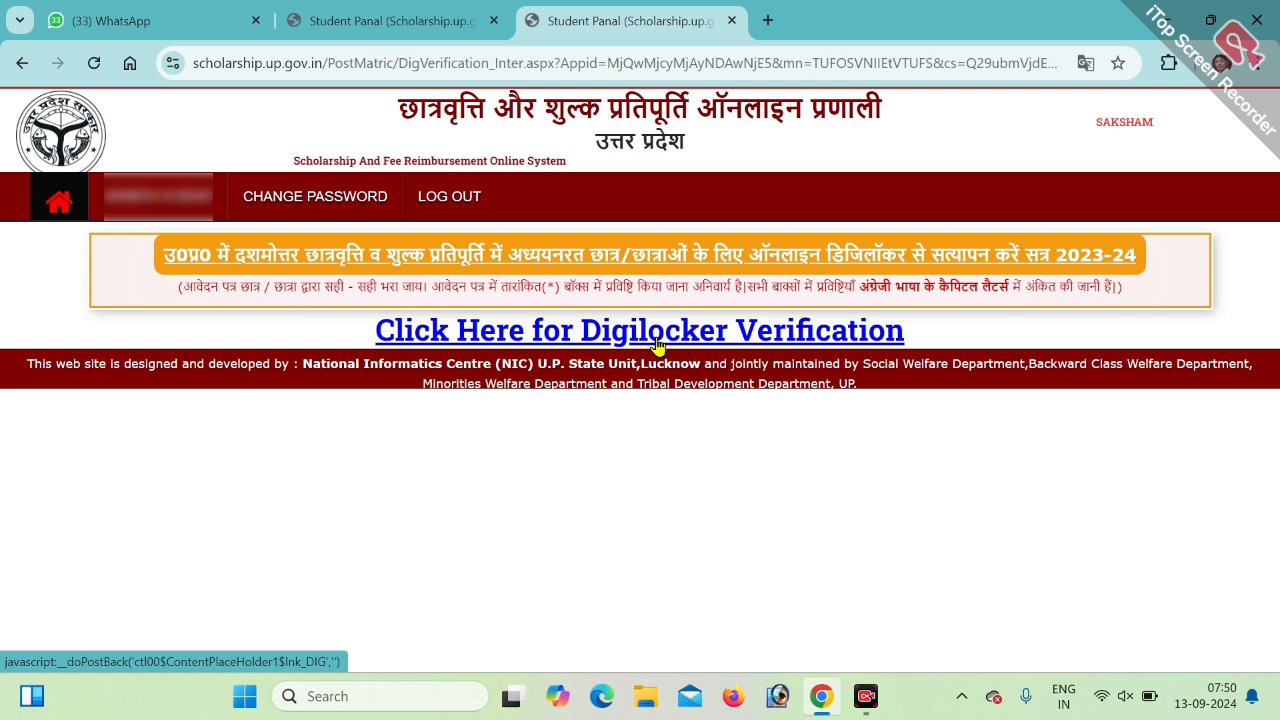
Start DigiLocker verification, try the Username and Aadhaar sign-in options, then choose Sign up
click(614, 318)
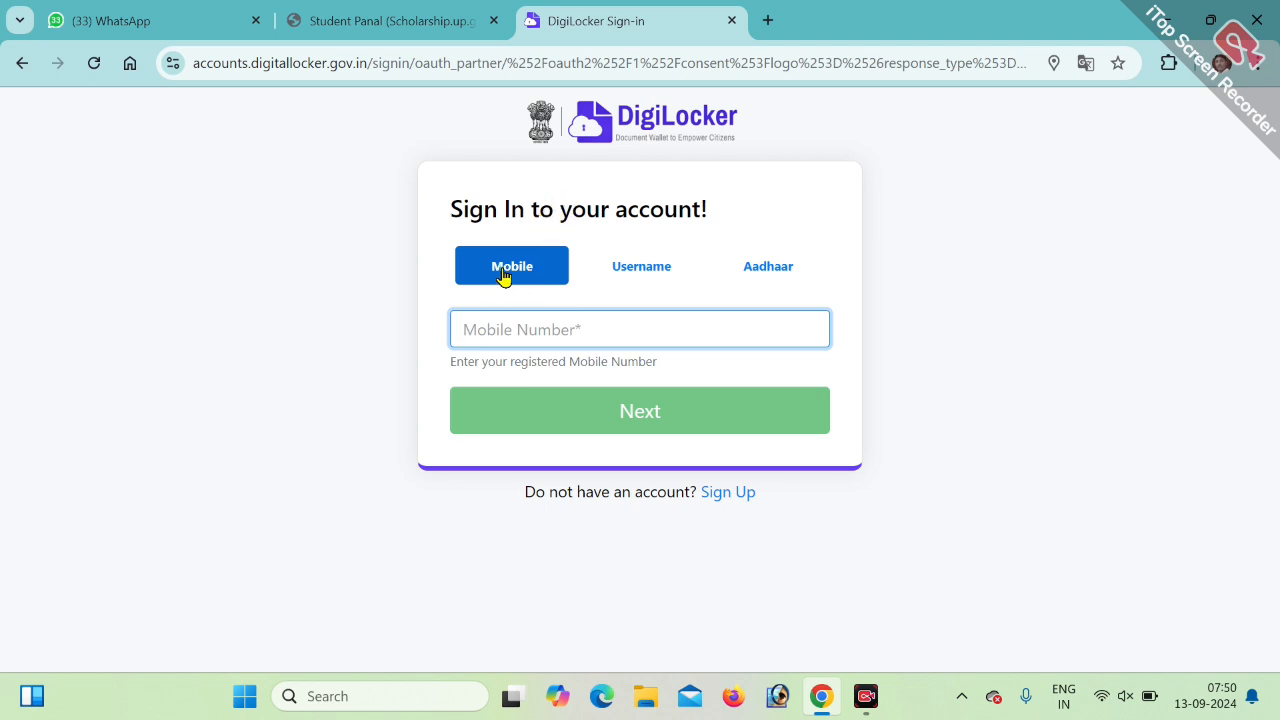
click(640, 270)
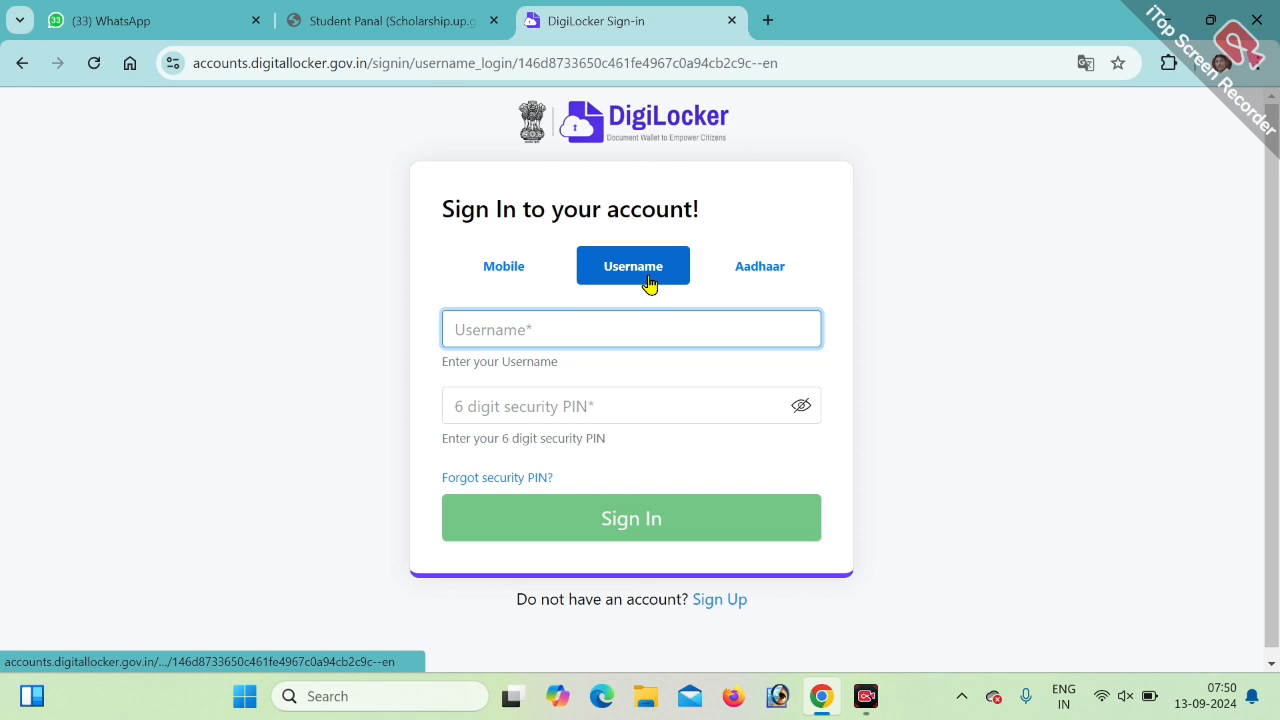
click(742, 271)
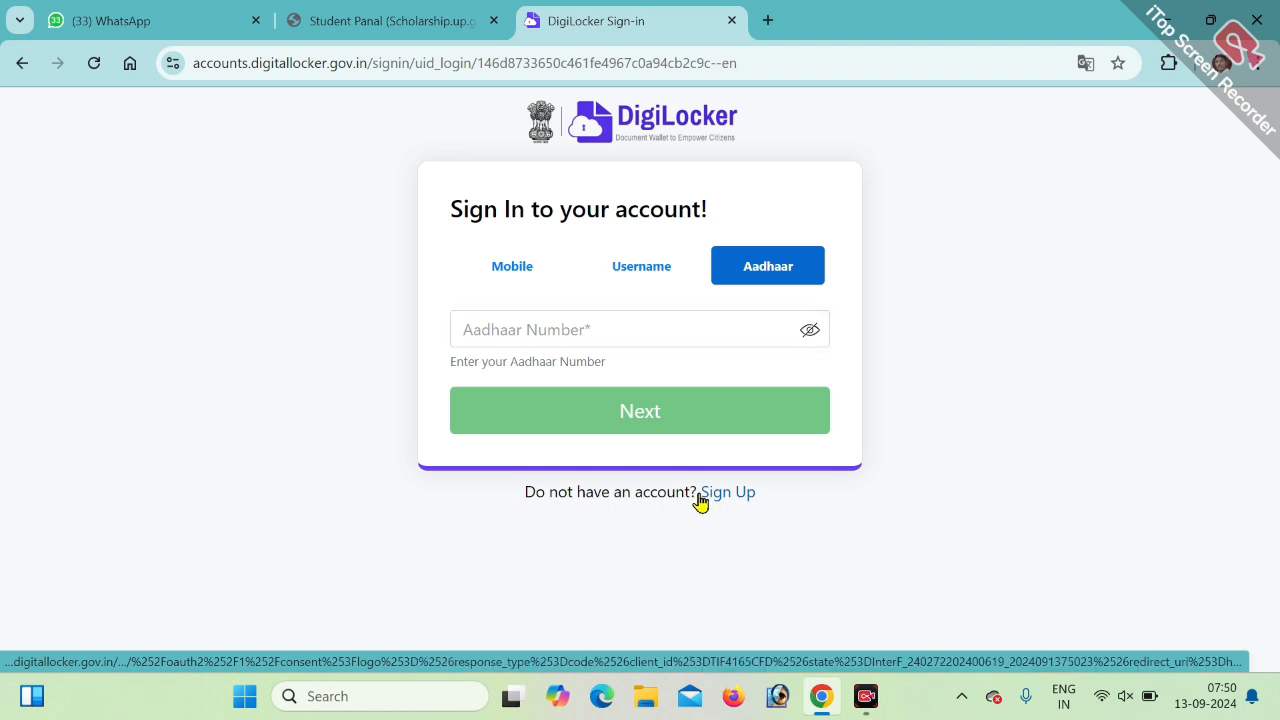
click(700, 500)
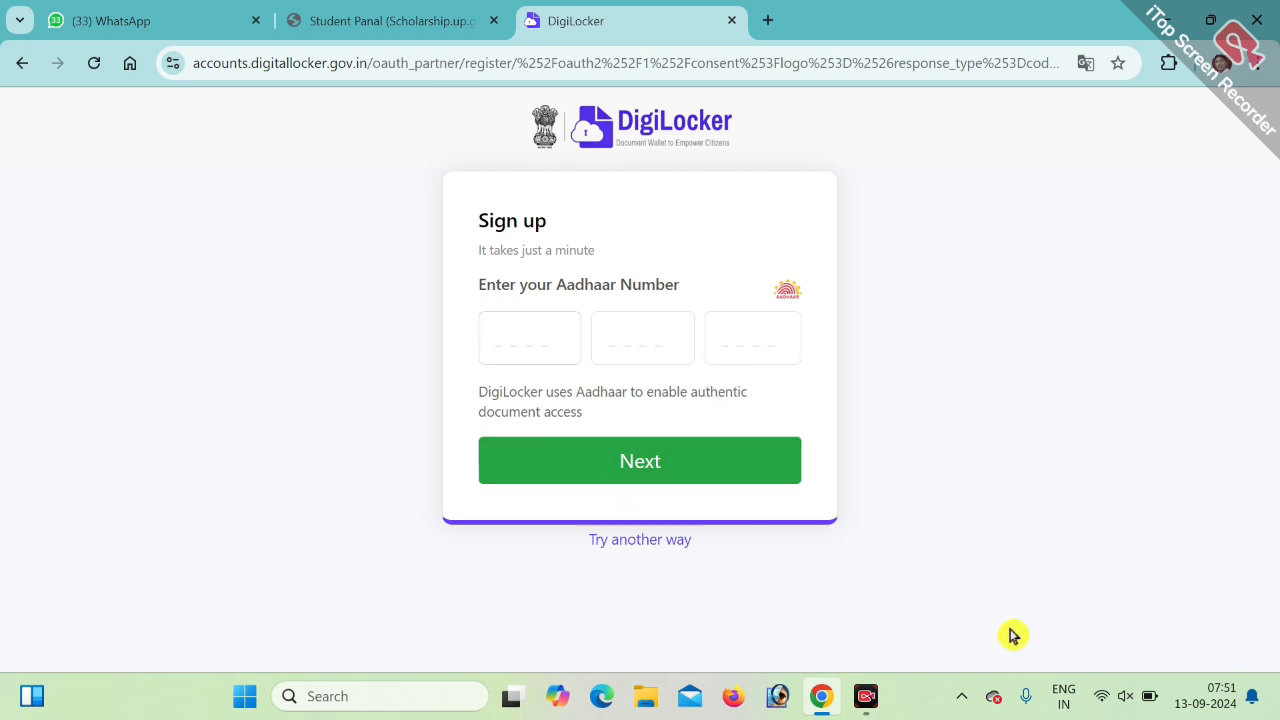
Submit the student's Aadhaar number, then the OTP received by SMS
key(ctrl+v)
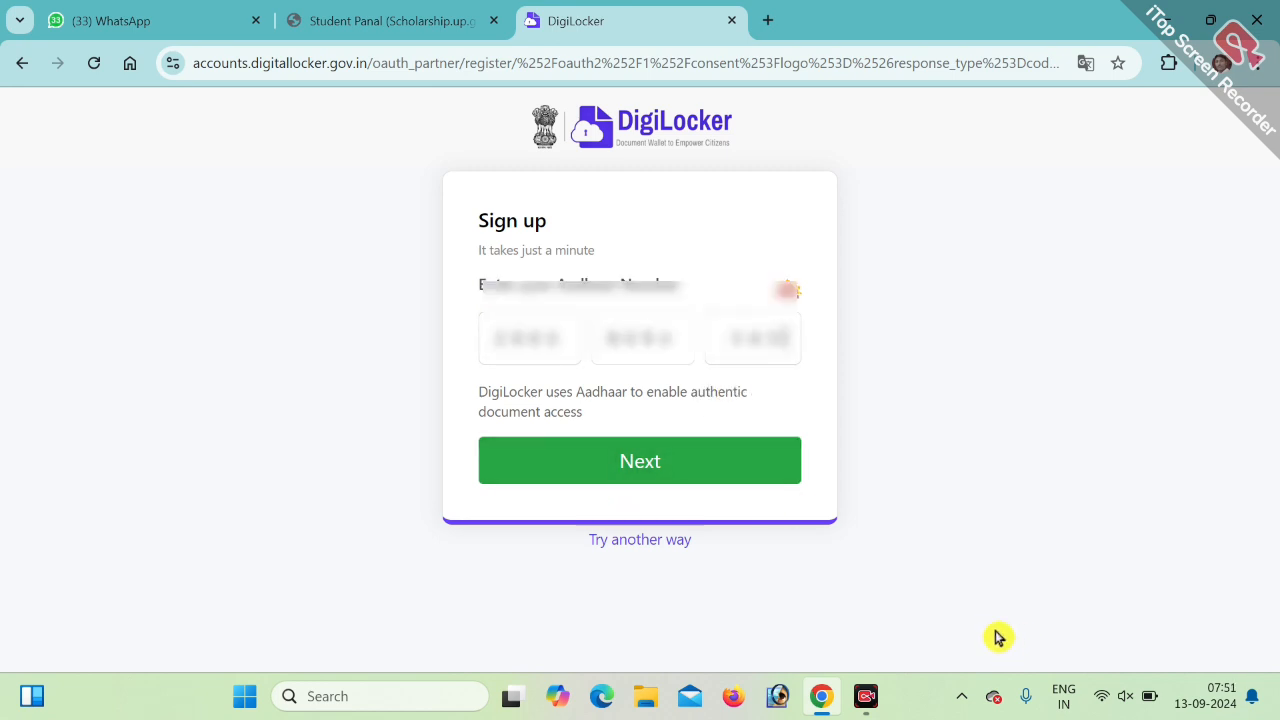
click(612, 450)
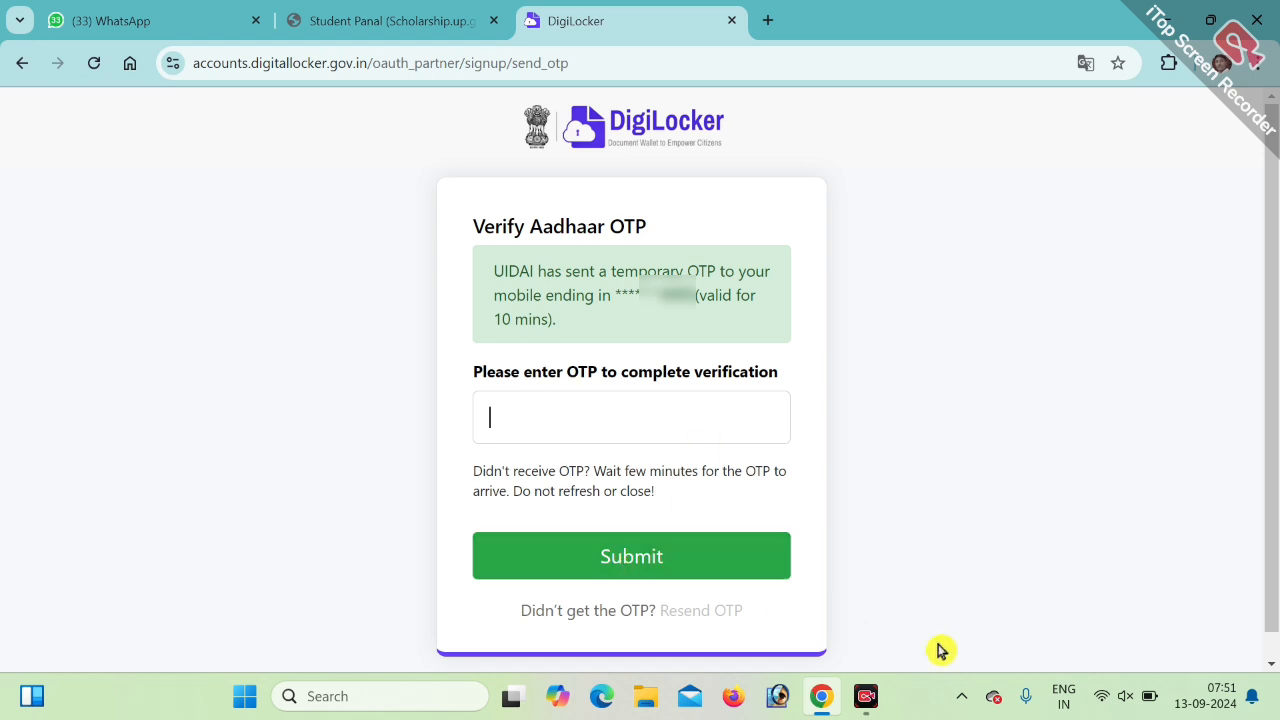
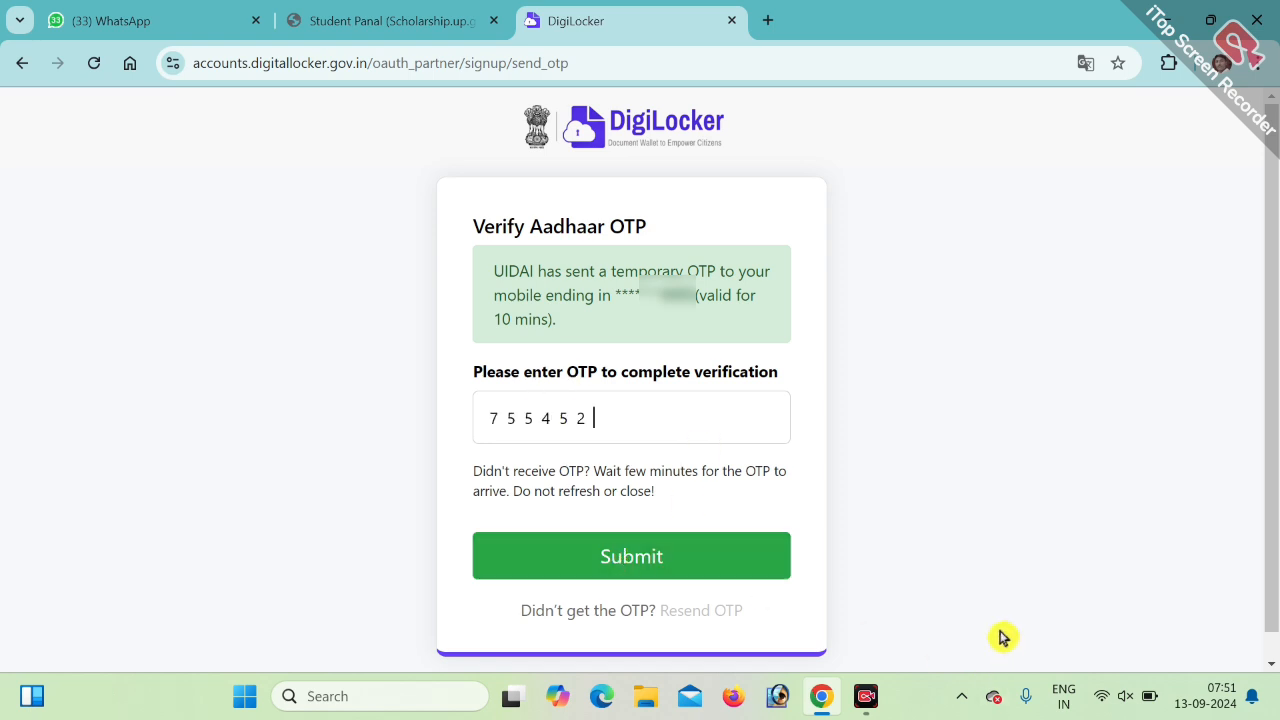
click(613, 545)
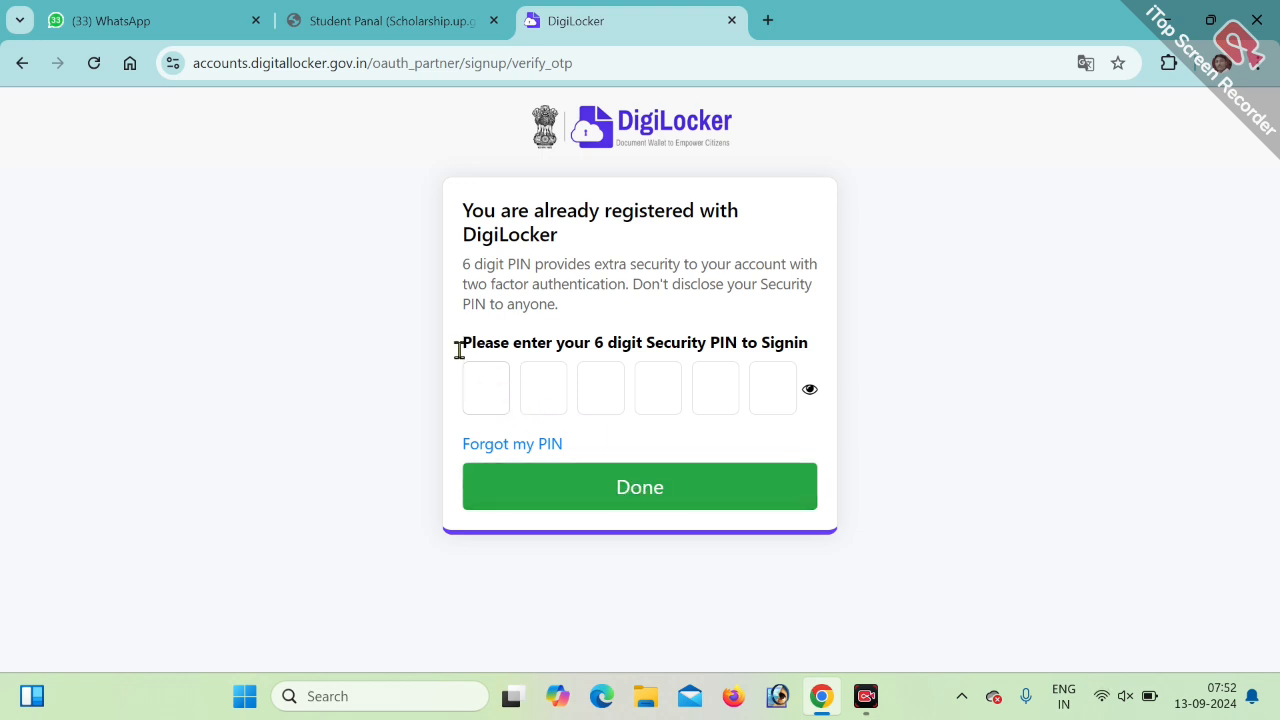
Sign in with the 6-digit security PIN and allow sharing Aadhaar and PAN with UP scholarship
text(••••••)
click(606, 496)
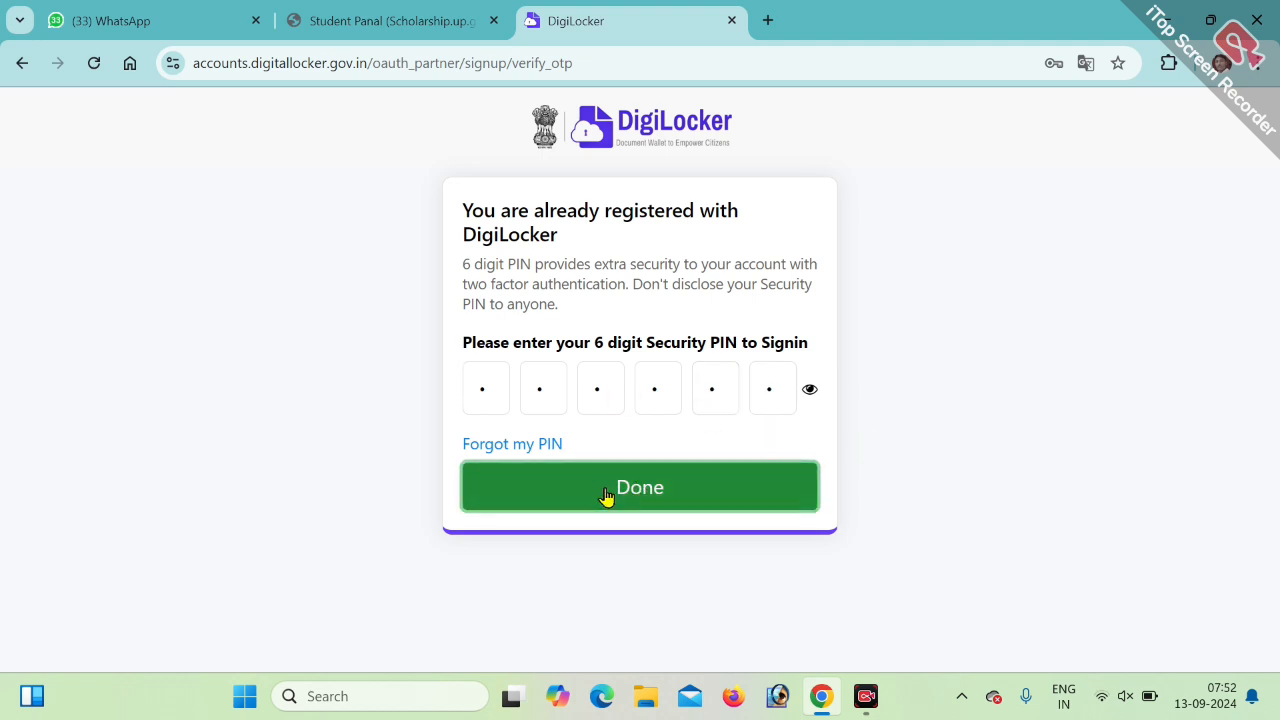
click(595, 472)
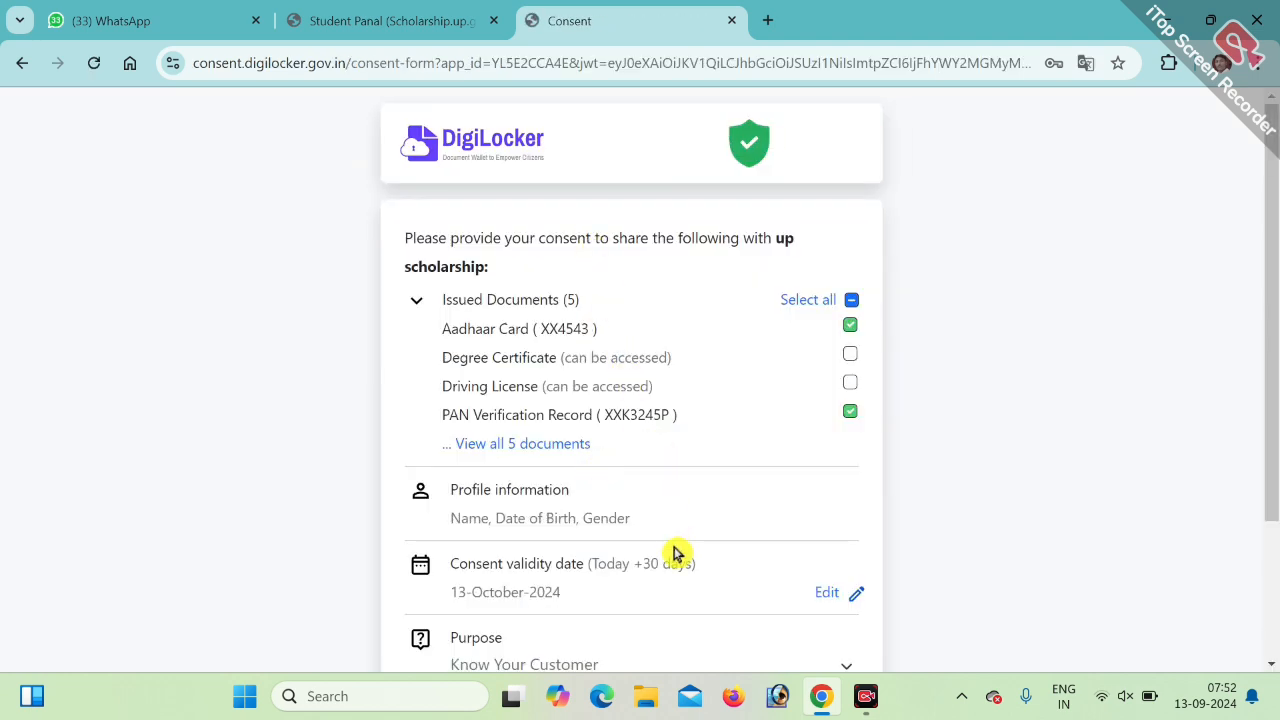
scroll(675, 553, down, 2)
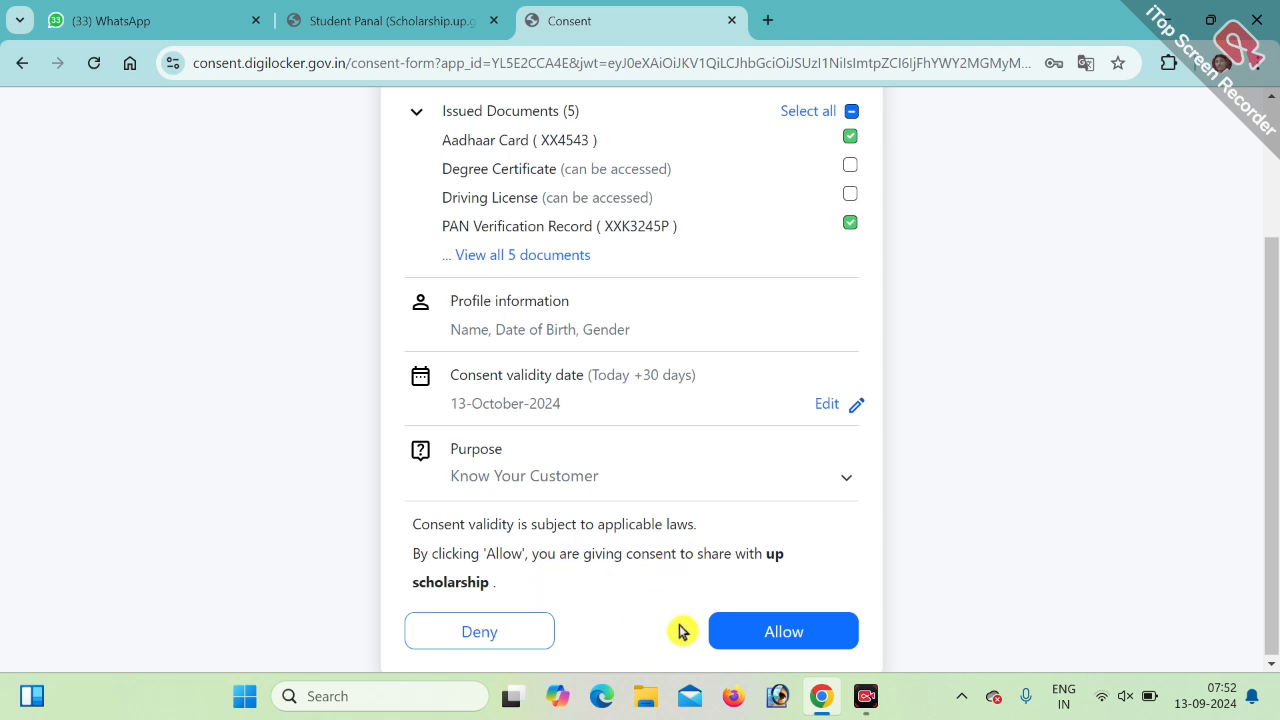
click(756, 628)
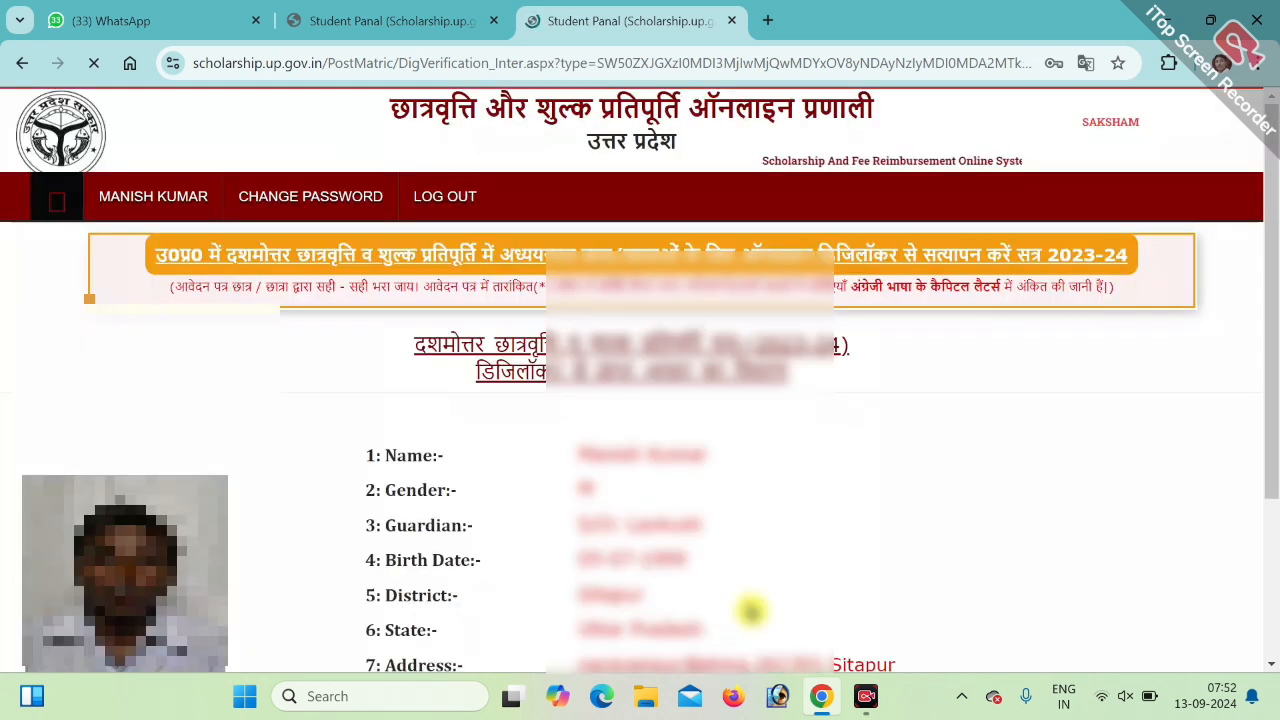
Confirm the DigiLocker-fetched Aadhaar details with Verify Detail
scroll(466, 557, down, 2)
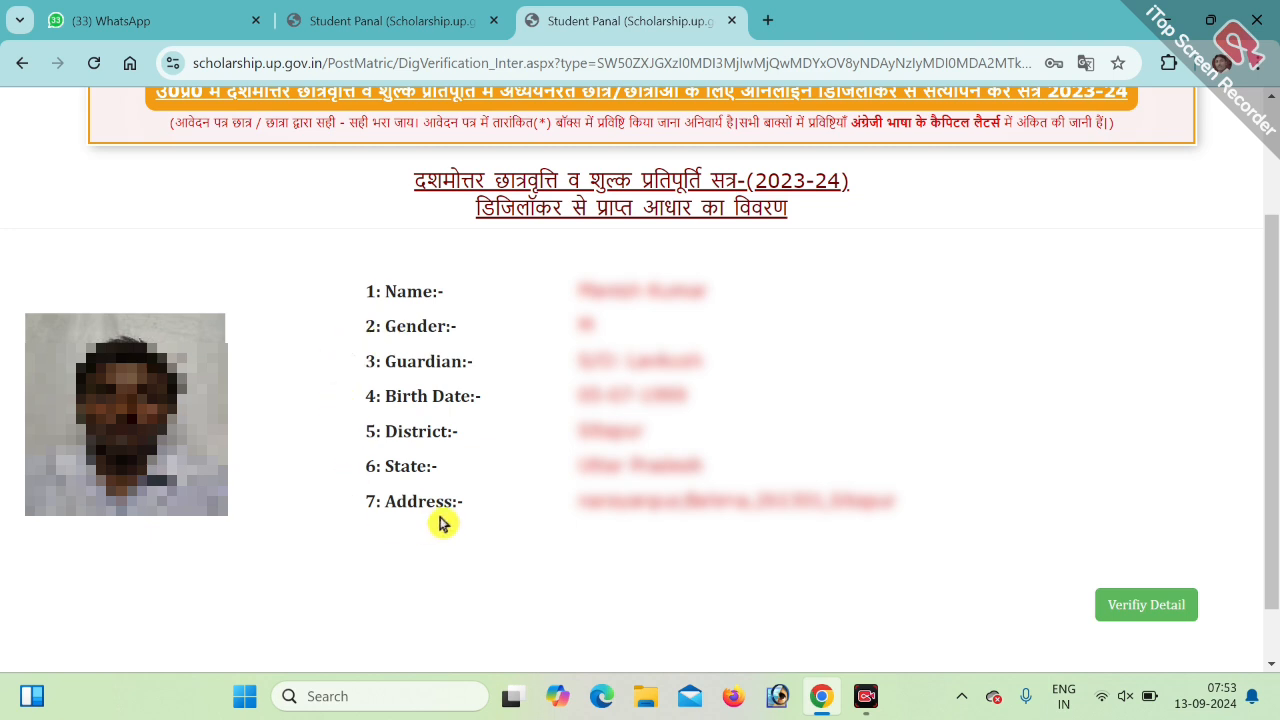
click(1120, 612)
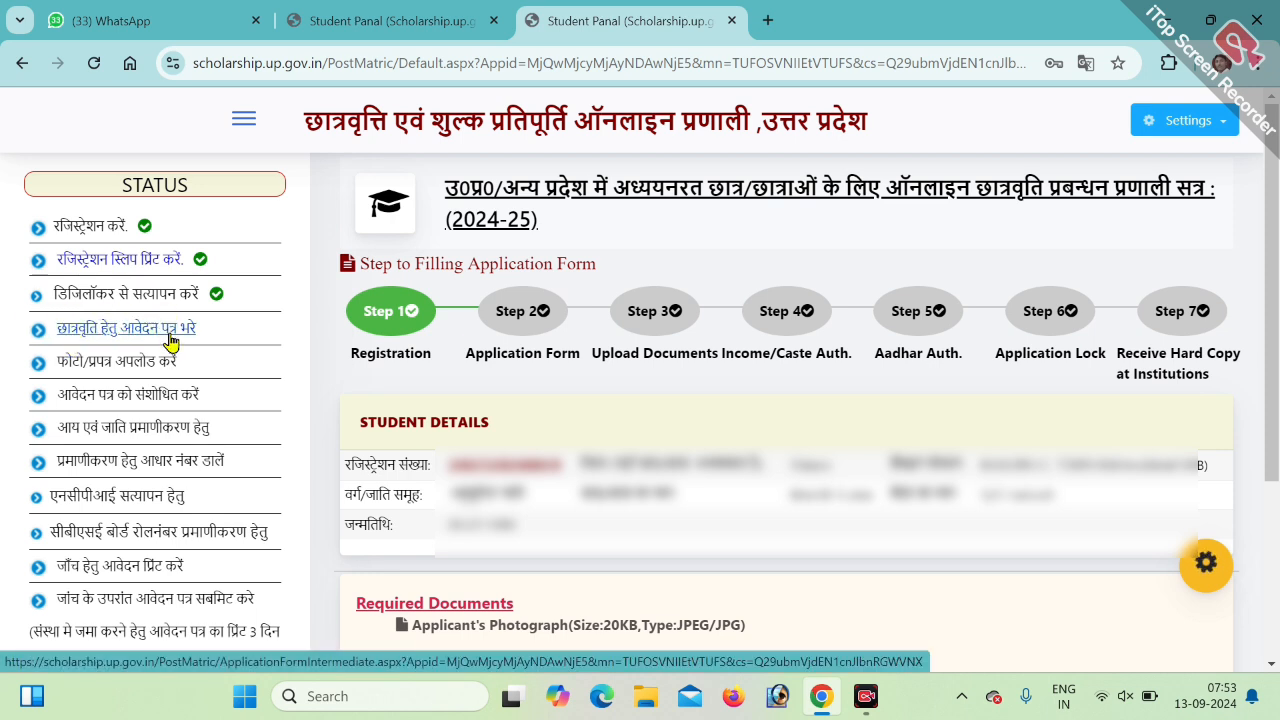
Open the scholarship application form and move through the permanent and correspondence address and ration card fields
click(113, 338)
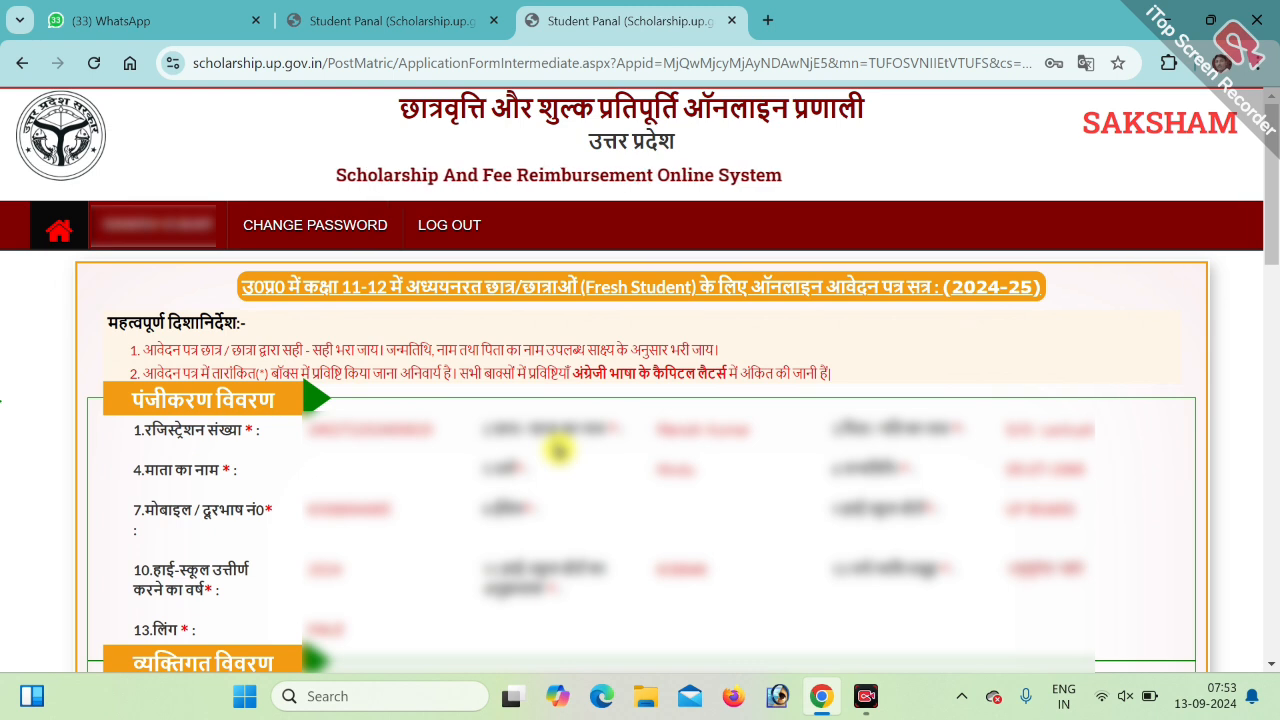
scroll(559, 451, down, 5)
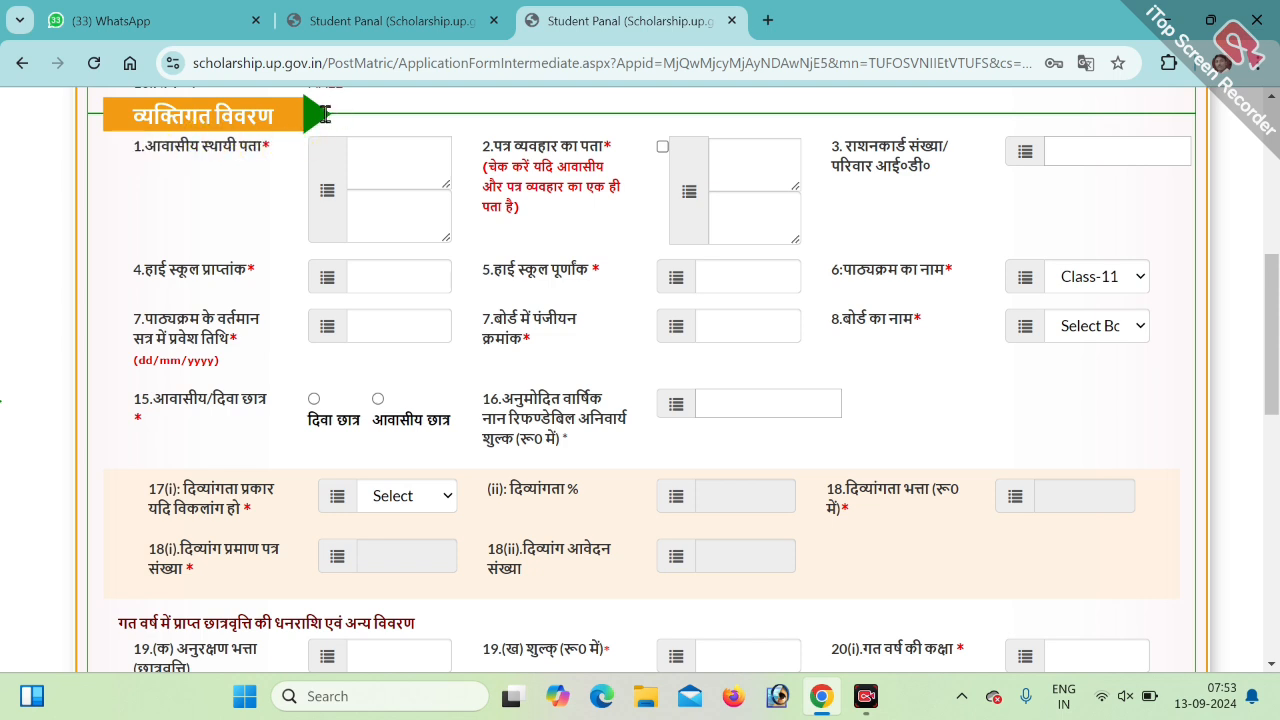
key(Tab)
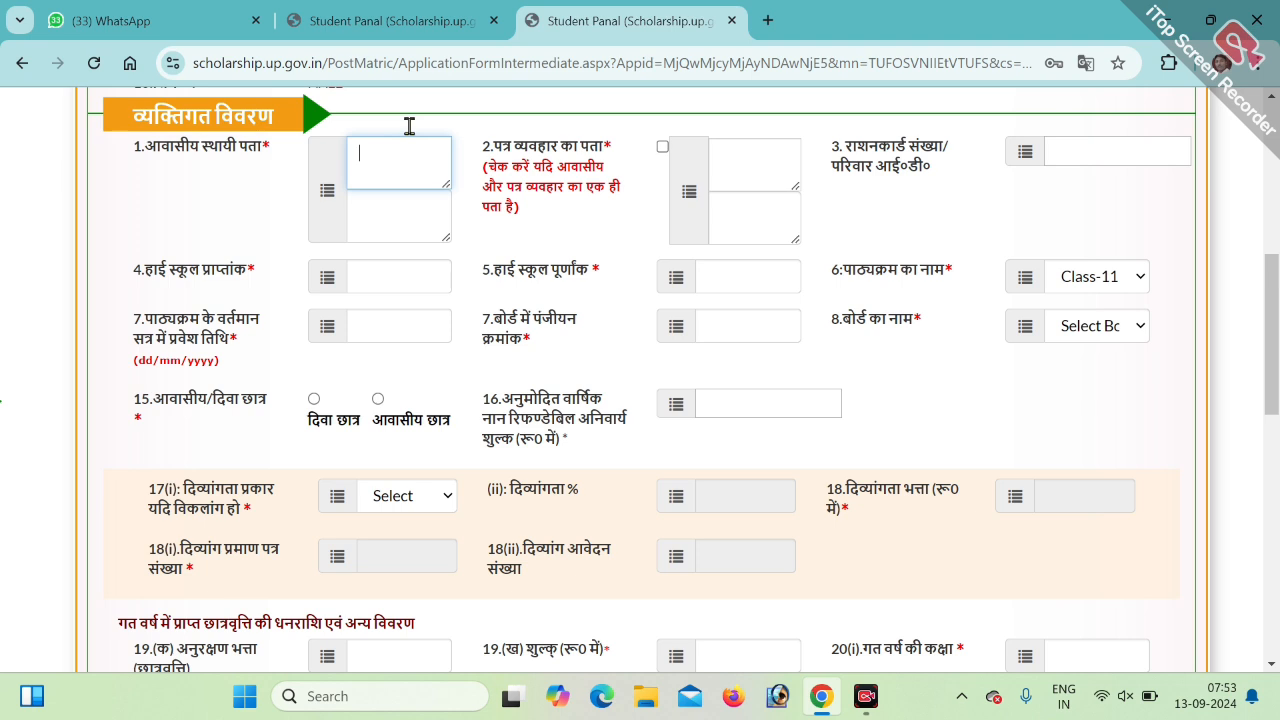
click(449, 211)
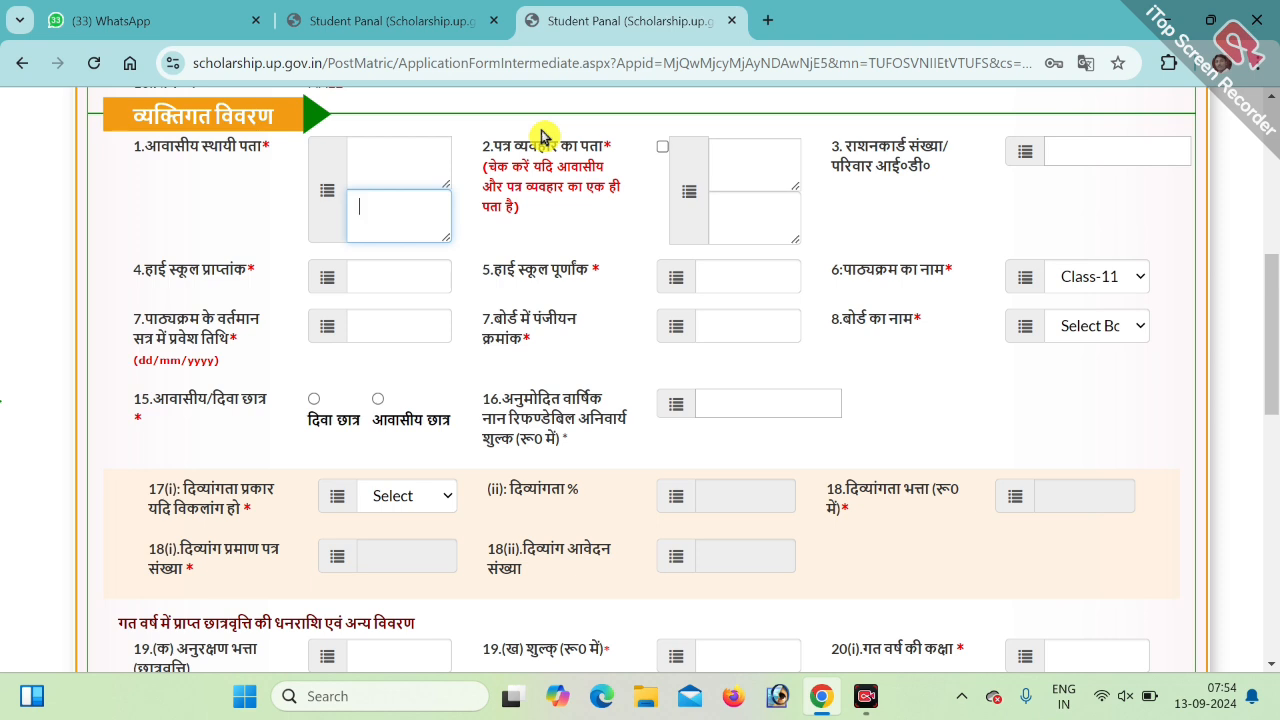
key(Tab)
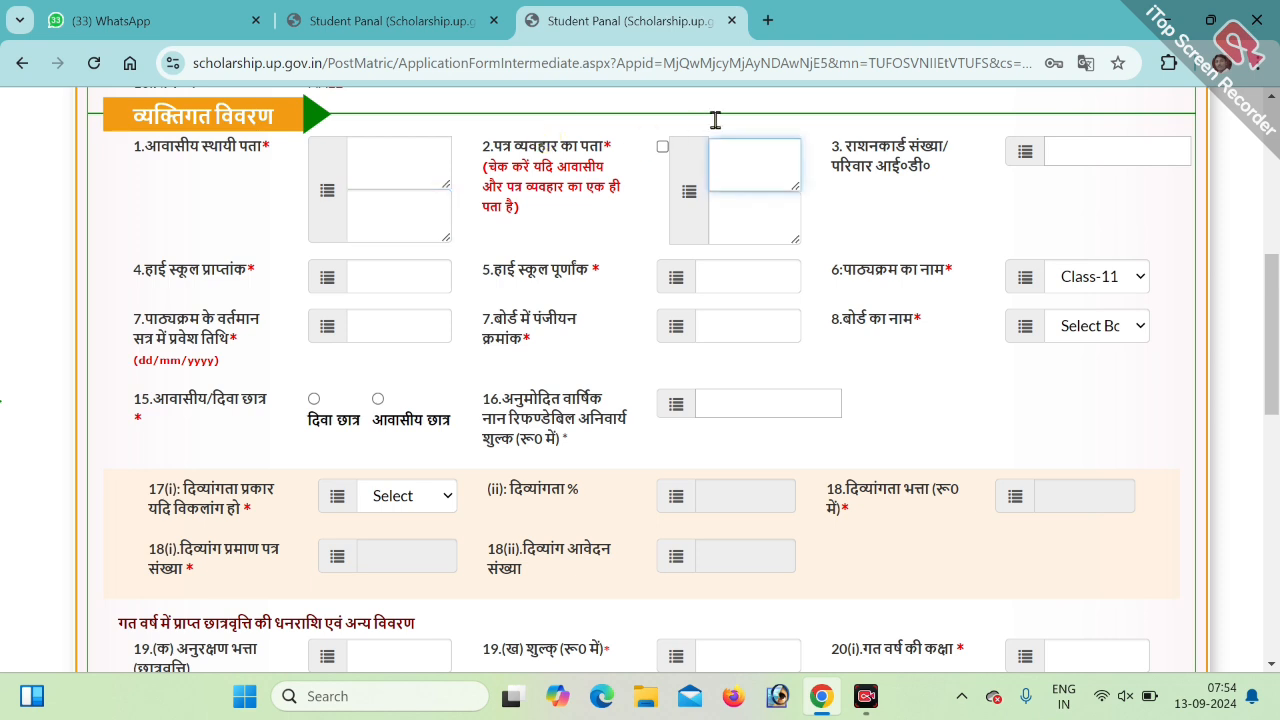
key(Tab)
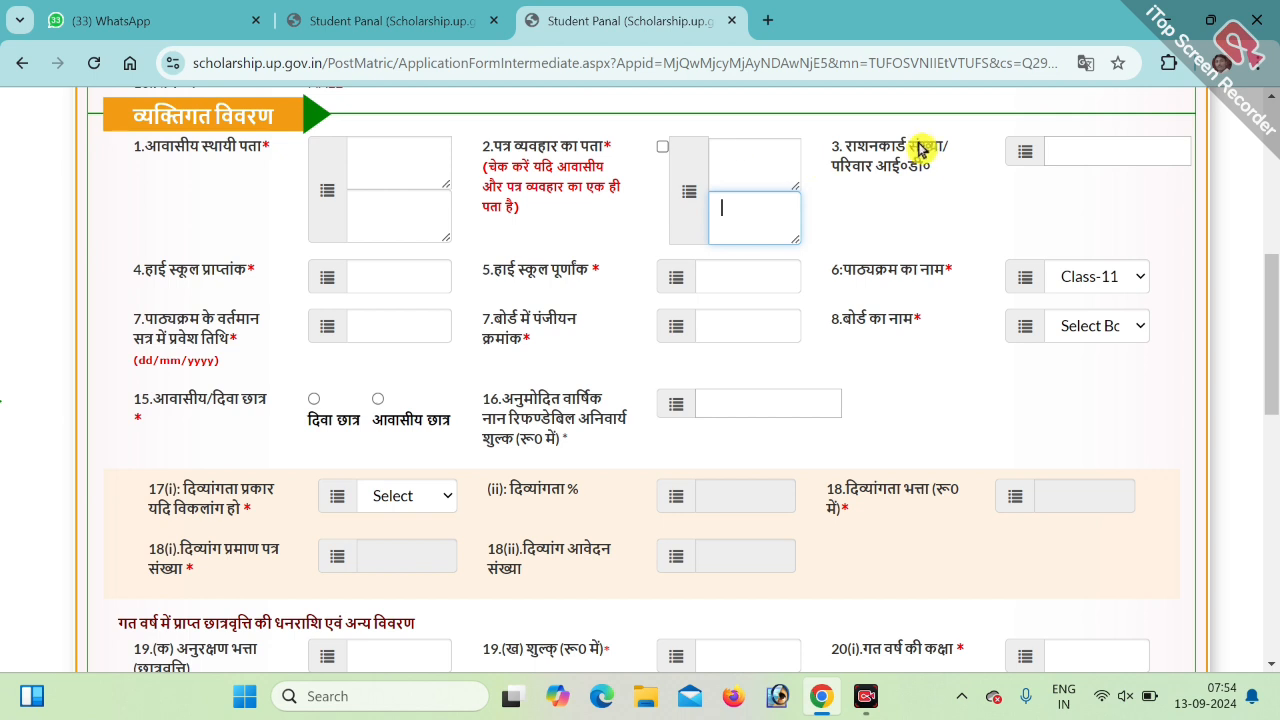
key(Tab)
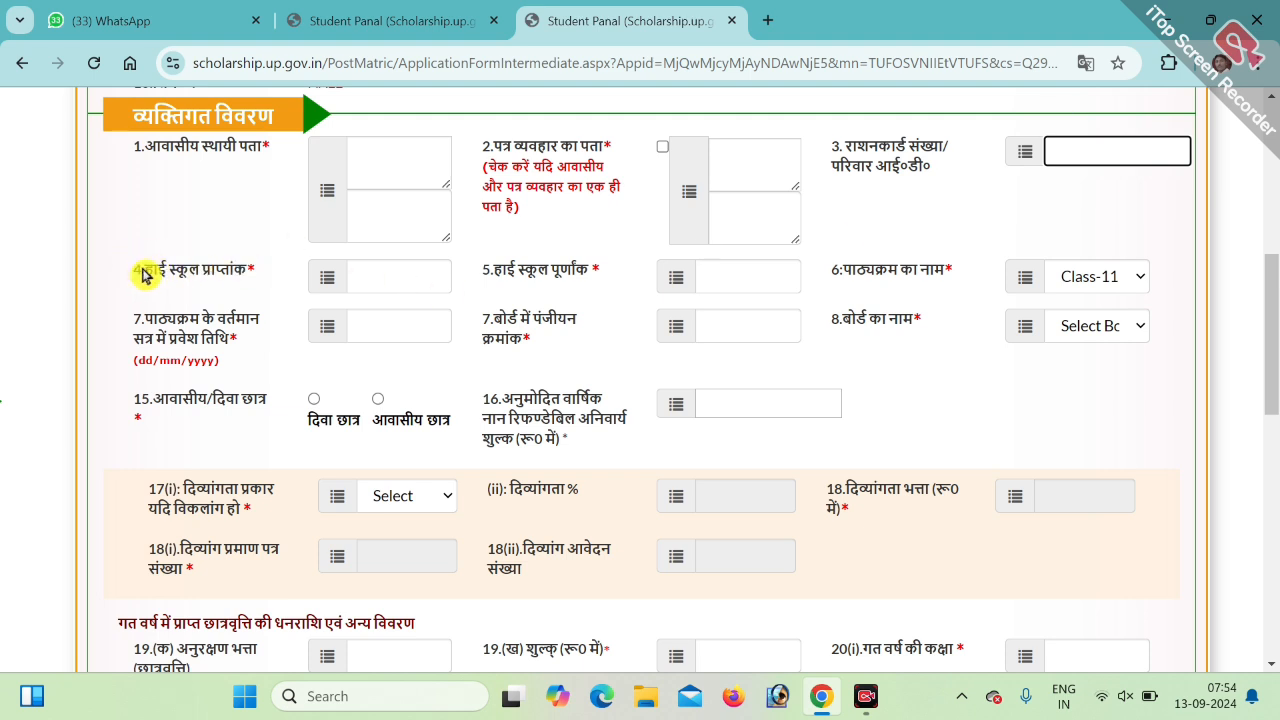
Move through the high school marks fields, keep Class-11 as the course, and reach the board registration number
key(Tab)
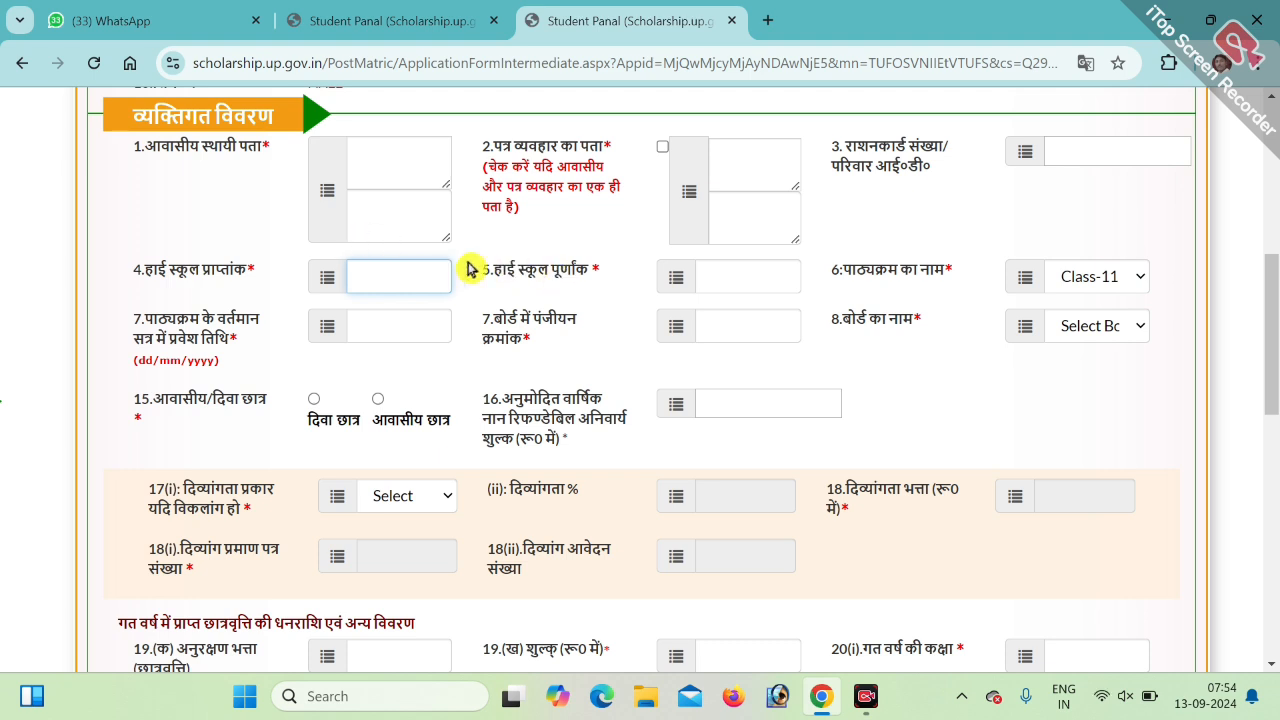
key(Tab)
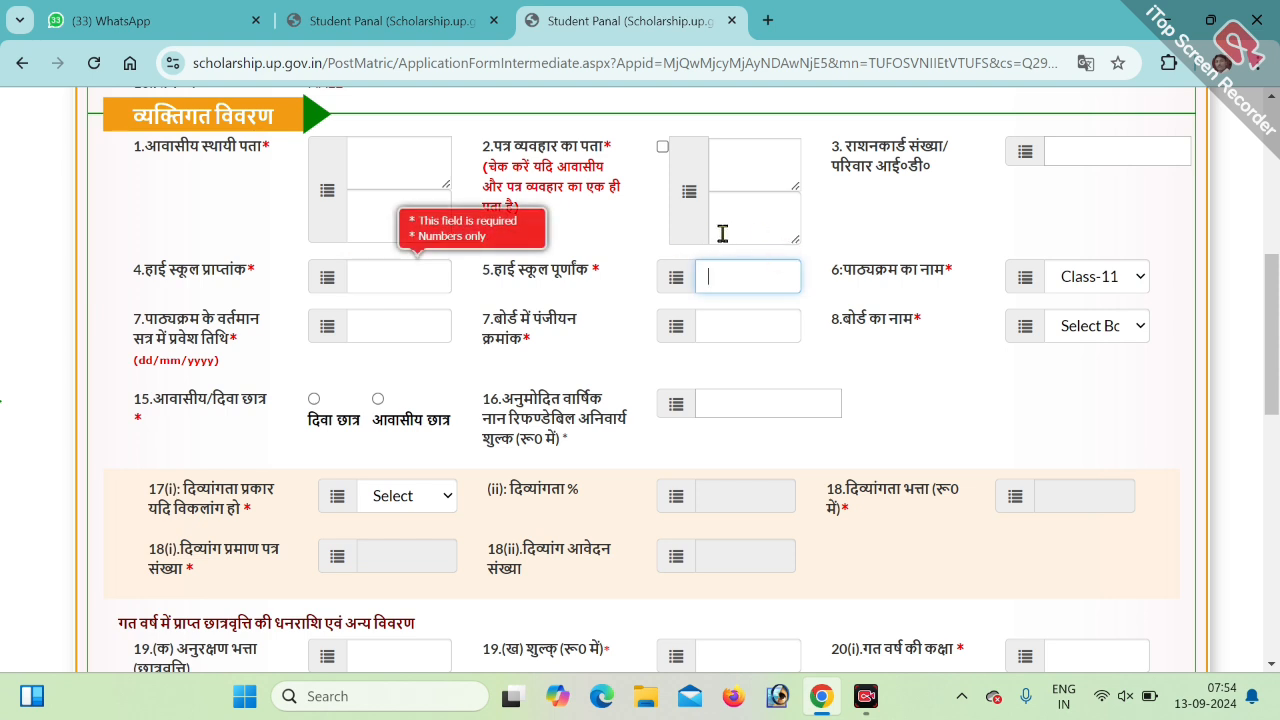
click(1051, 262)
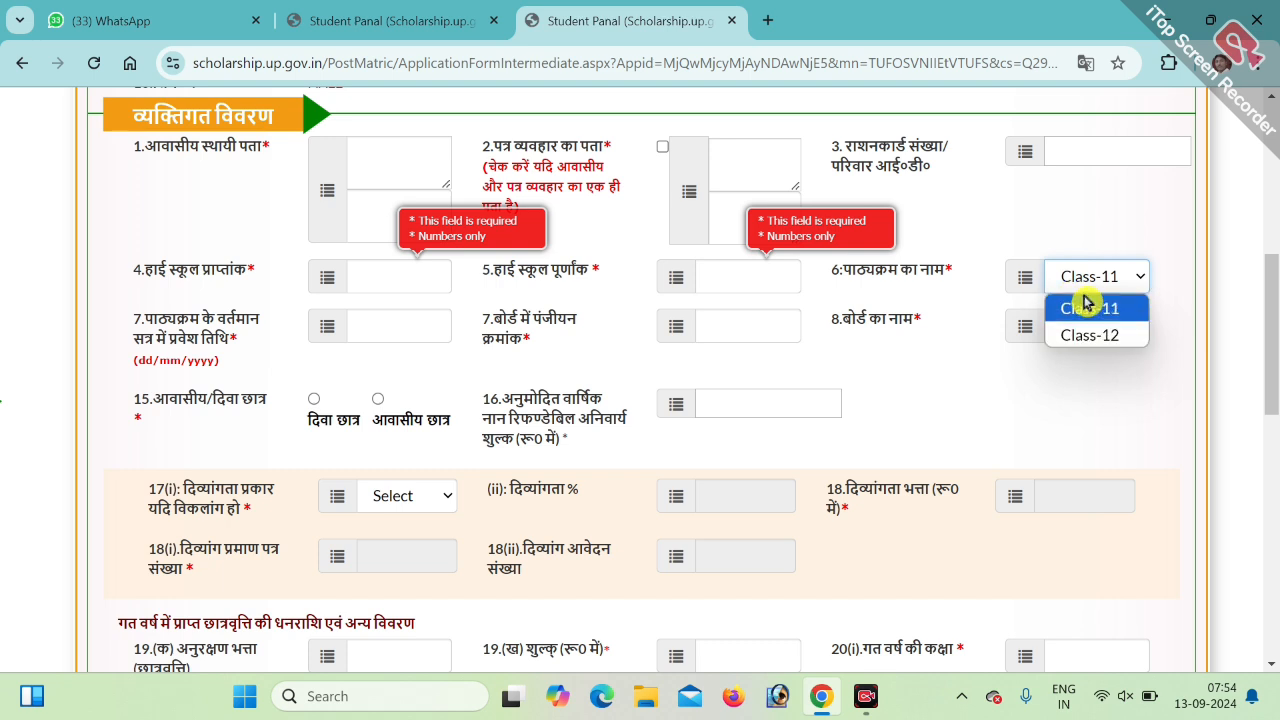
click(1078, 290)
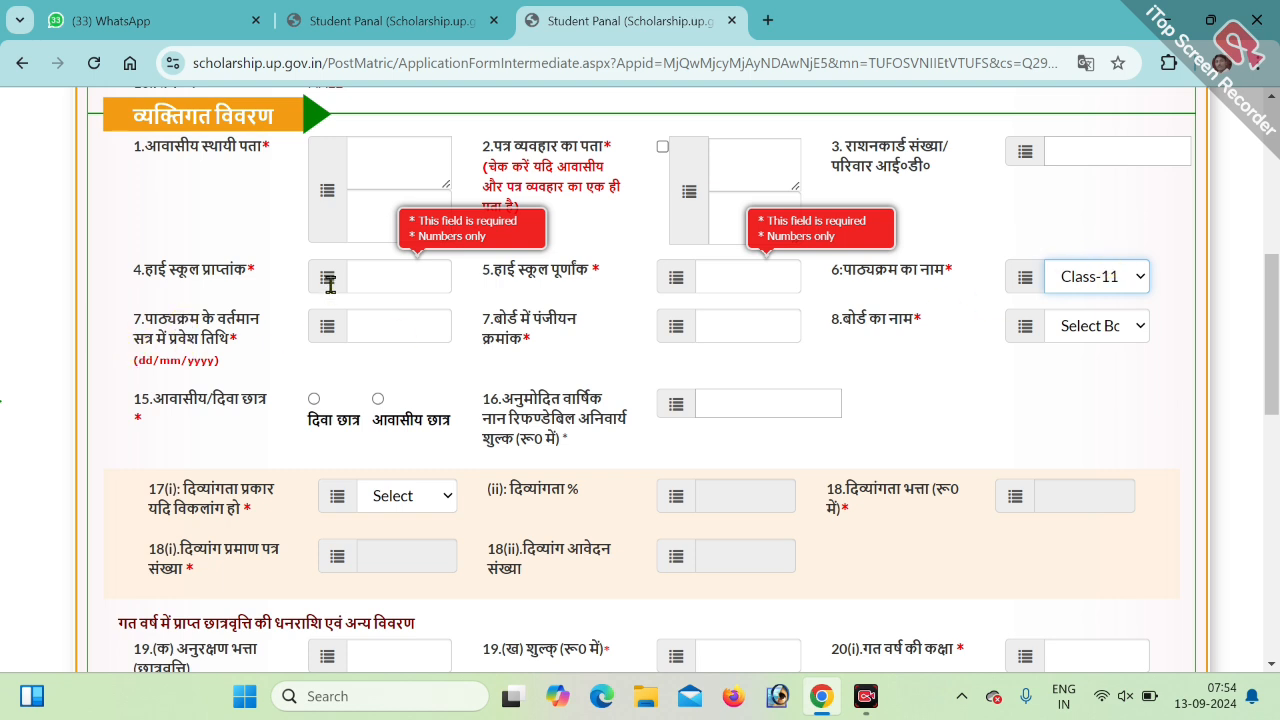
key(Tab)
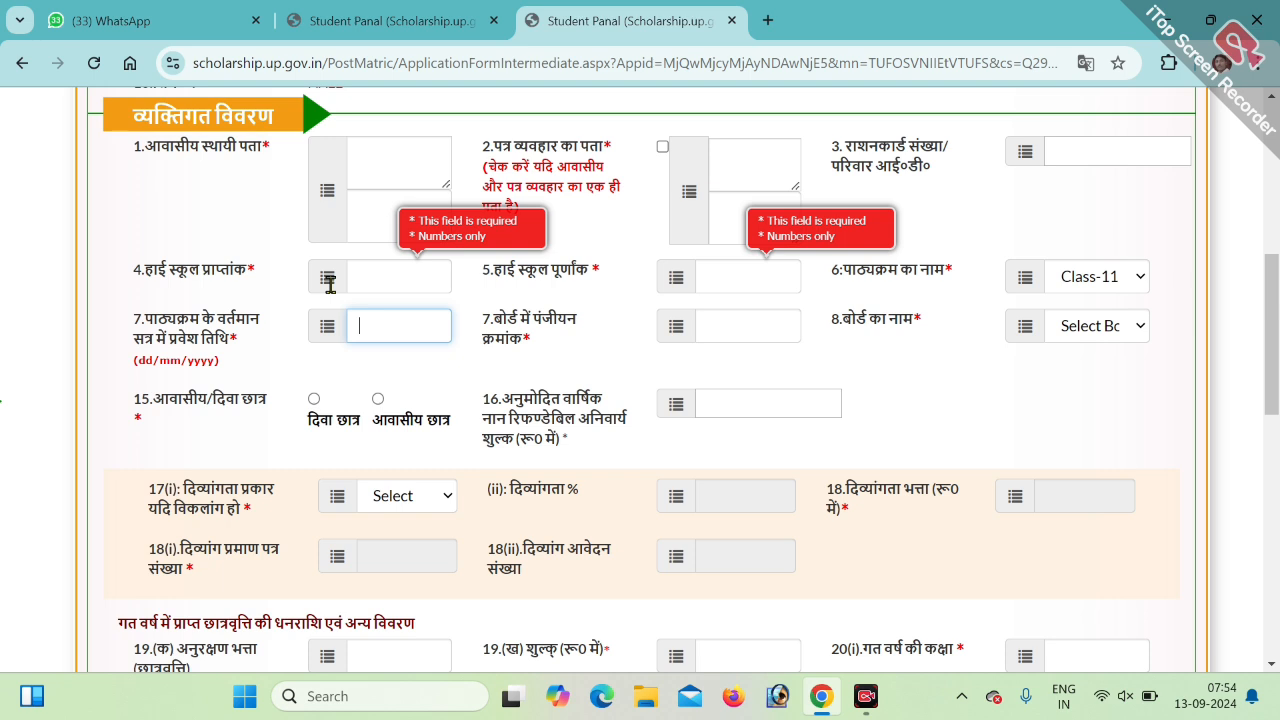
key(Tab)
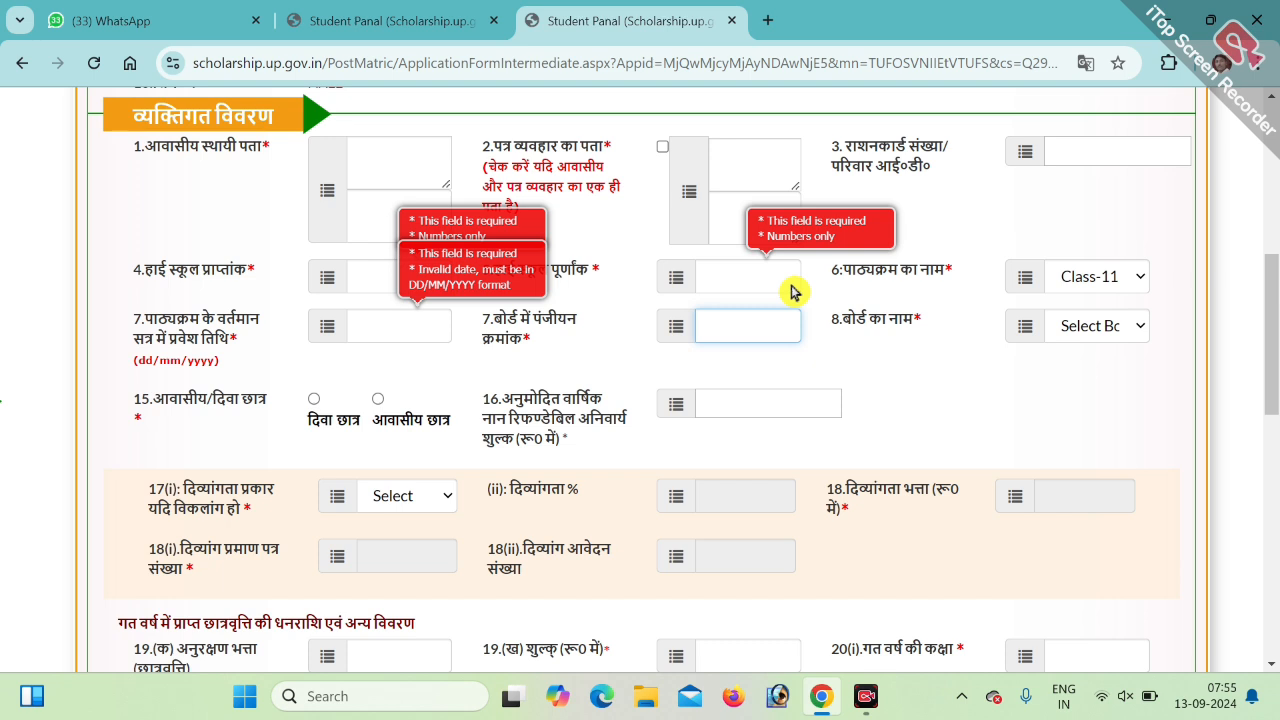
Set the board to UP BOARD and the residence status to day scholar (दिवा छात्र)
click(1066, 320)
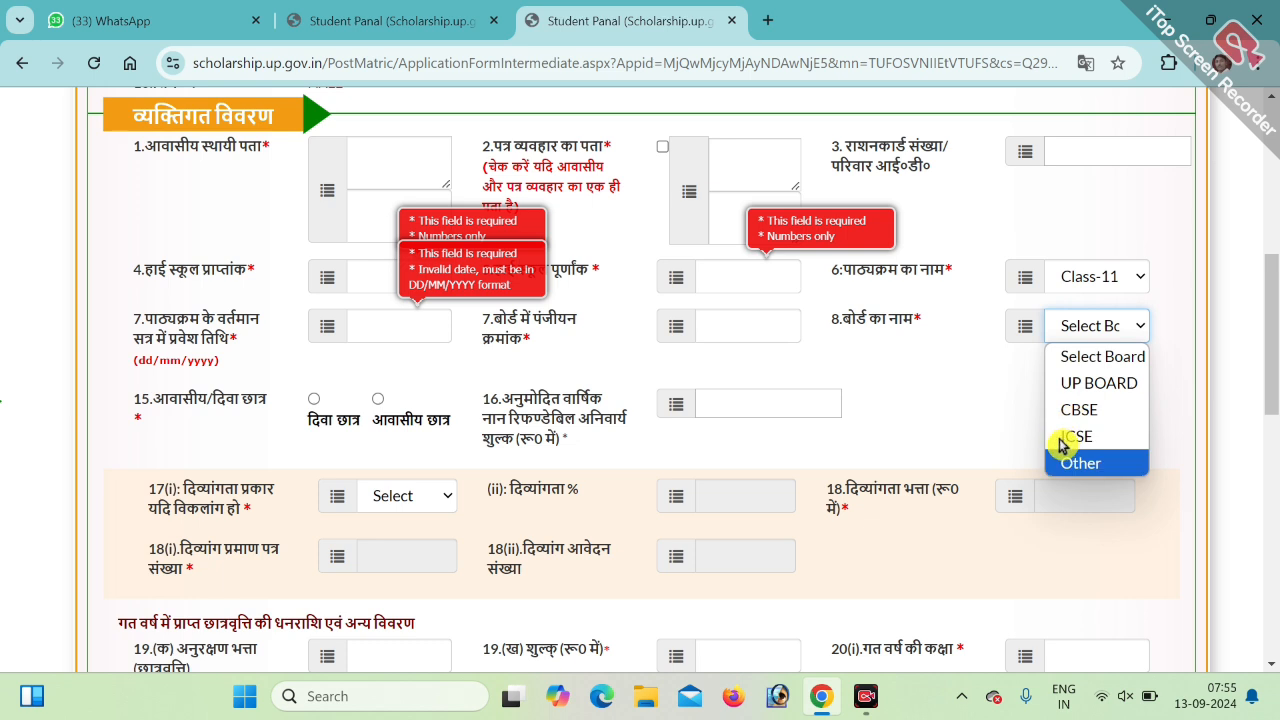
click(1088, 383)
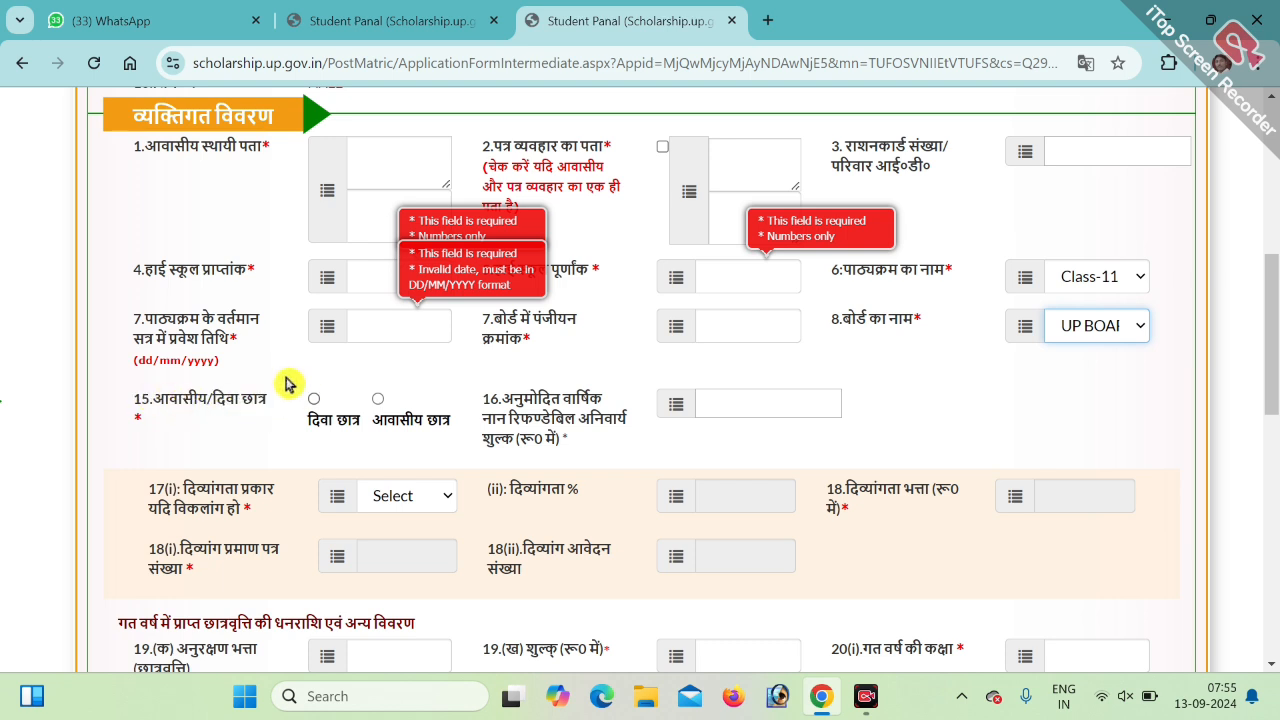
click(313, 398)
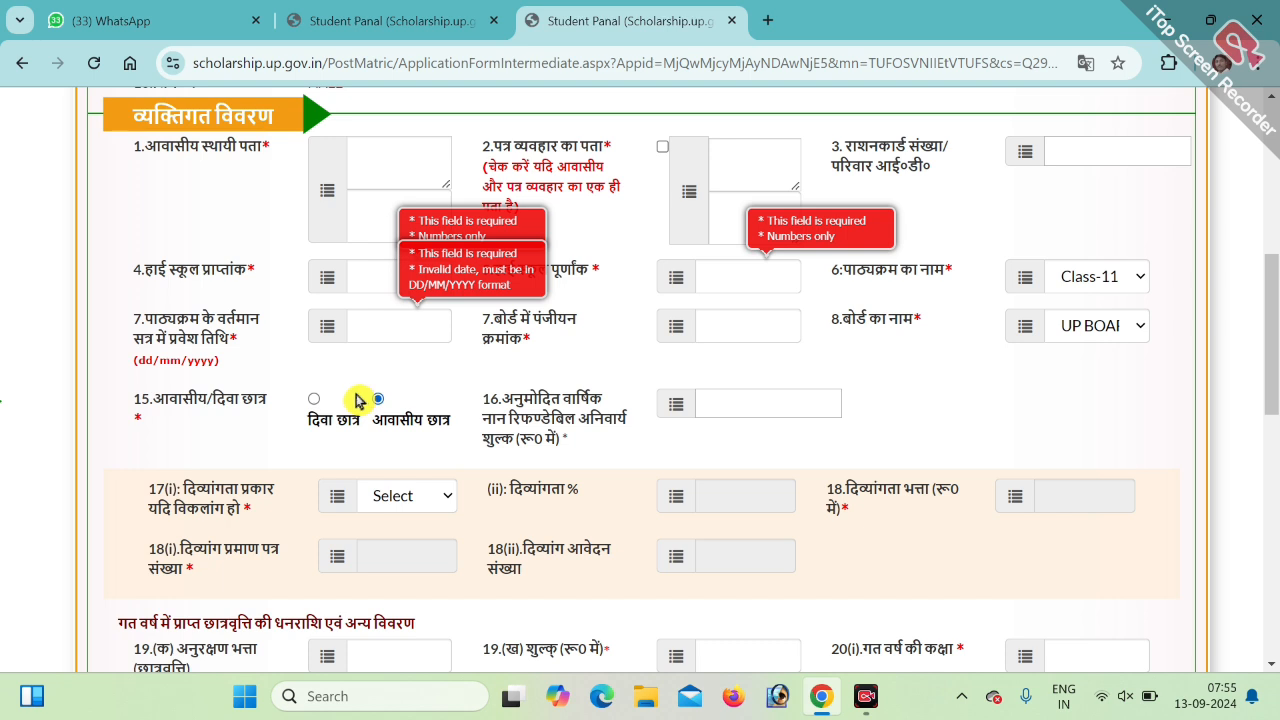
key(Left)
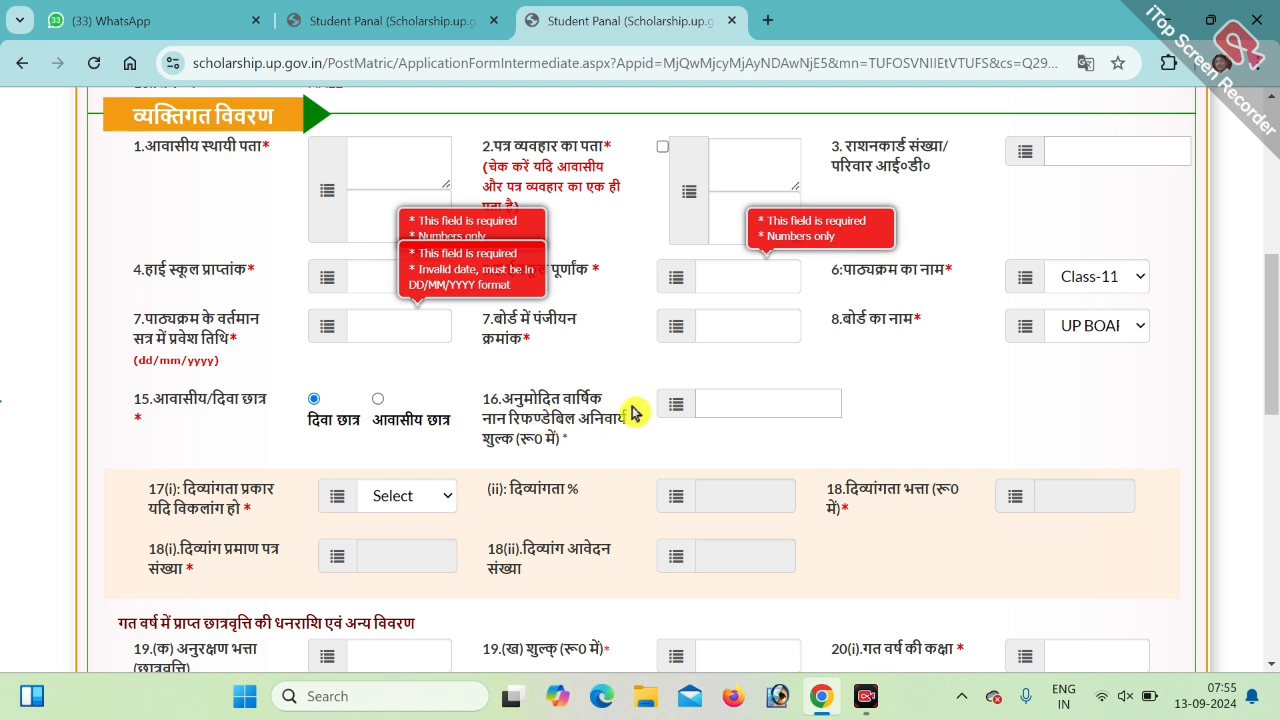
key(Tab)
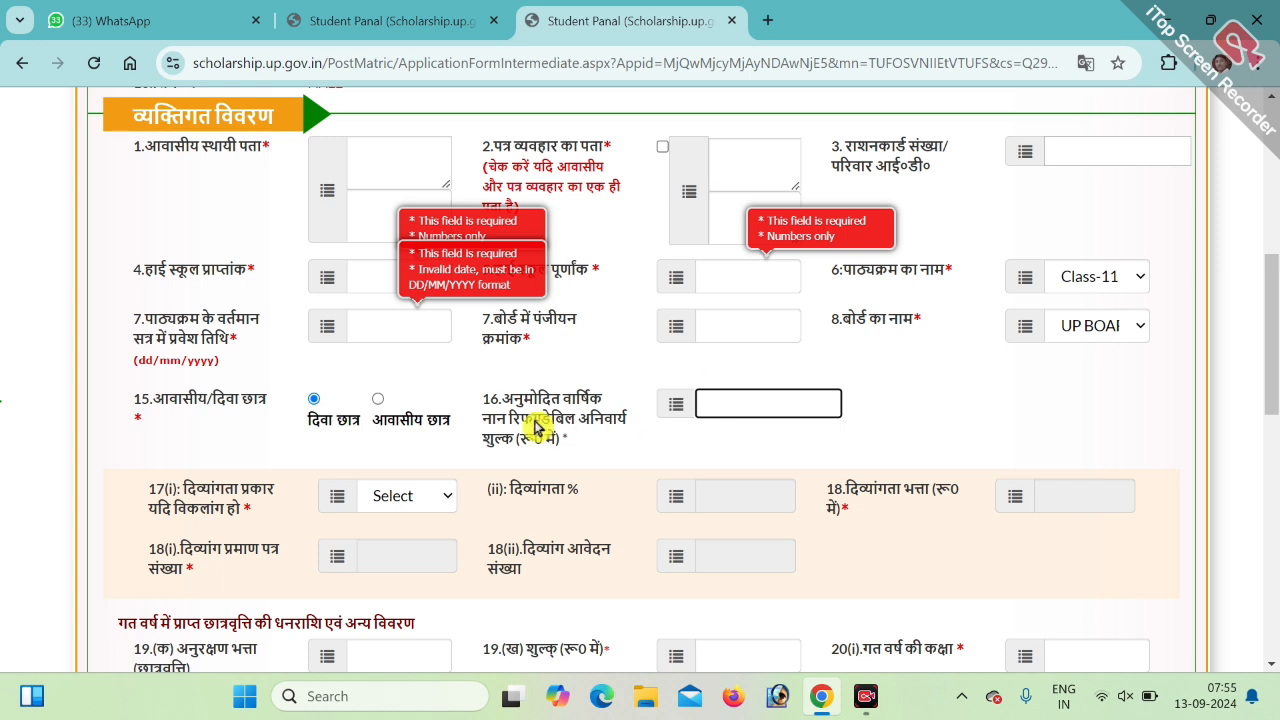
Check the disability type list and leave it unset
scroll(520, 438, down, 3)
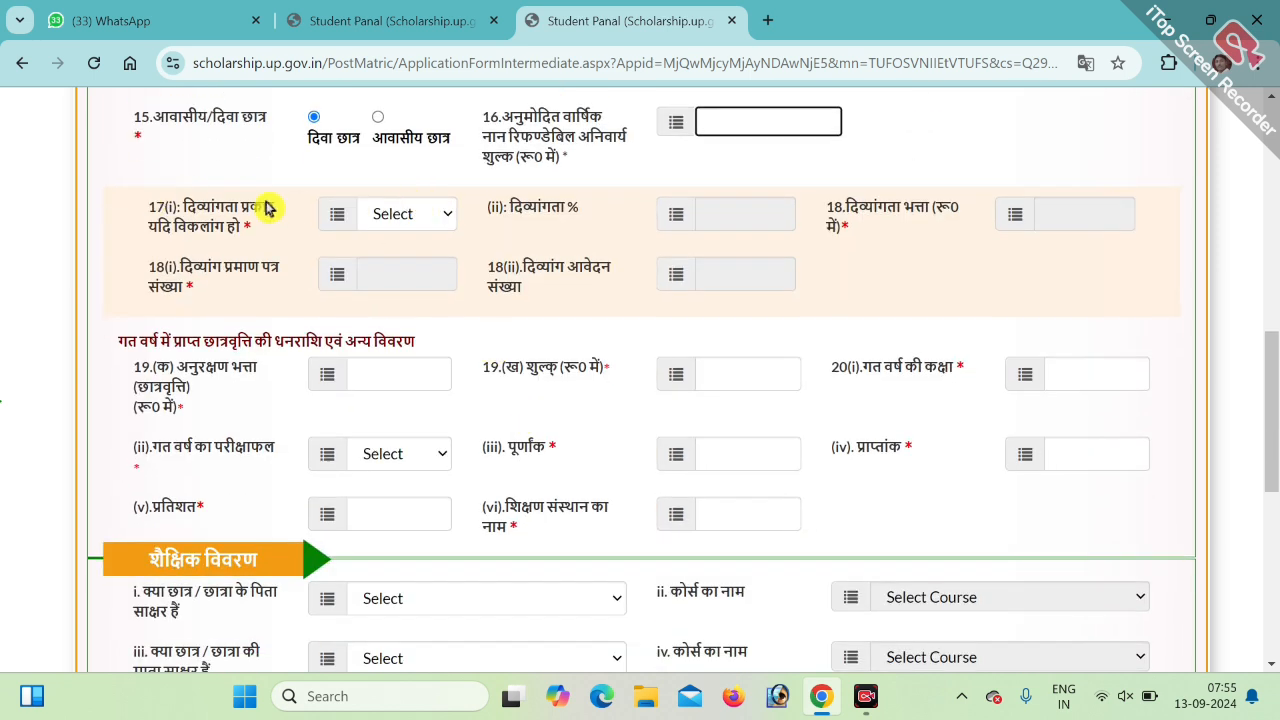
click(394, 204)
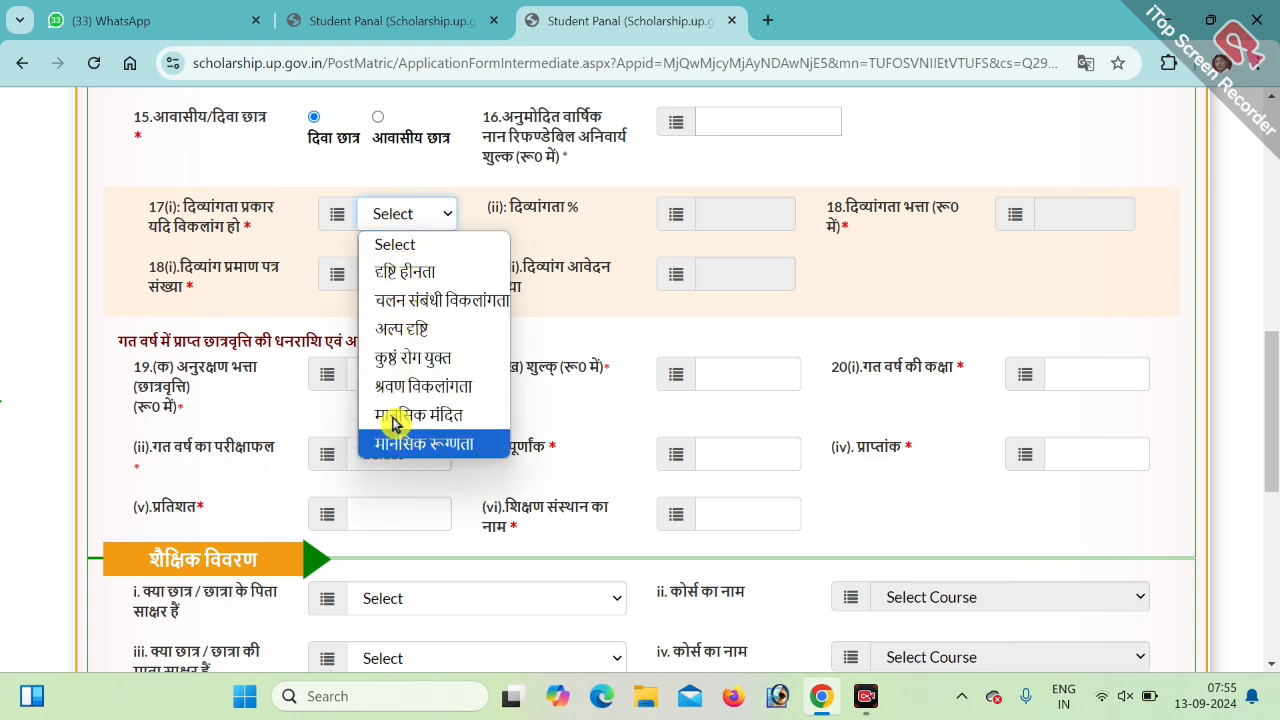
click(306, 224)
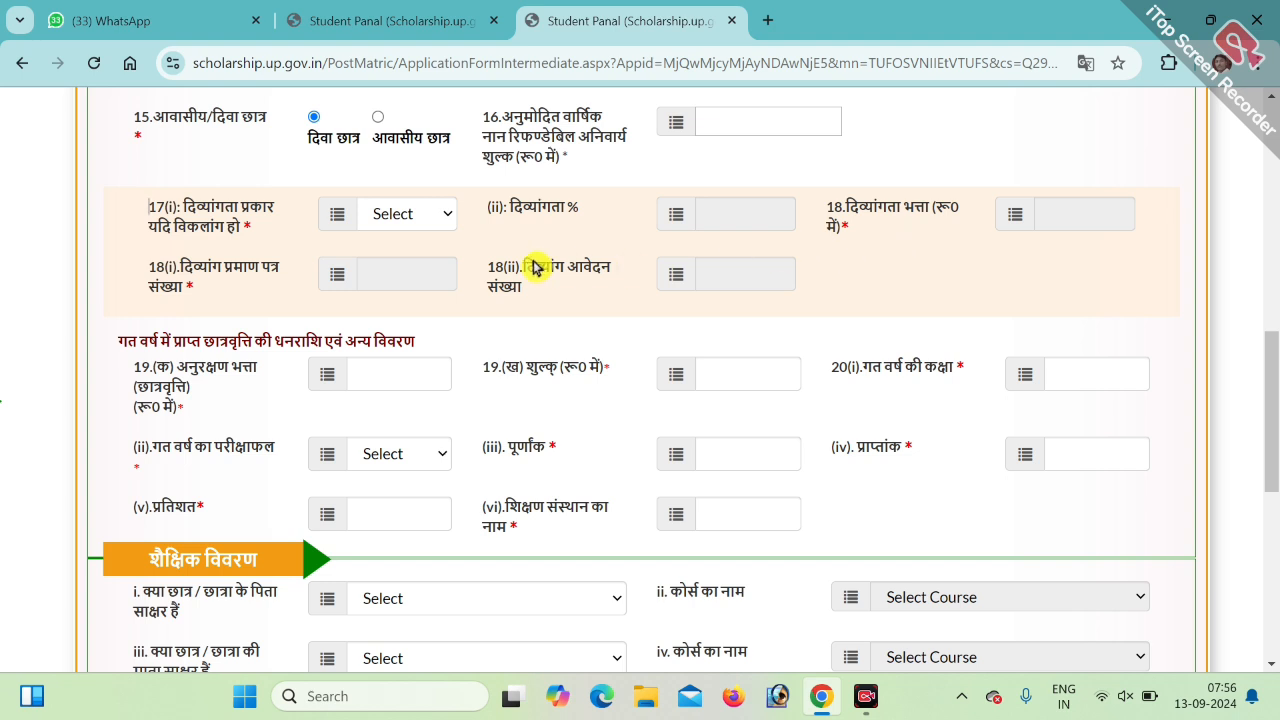
Enter class 10 and result PASS for last year, leaving marks, percentage and institution blank
scroll(533, 268, down, 2)
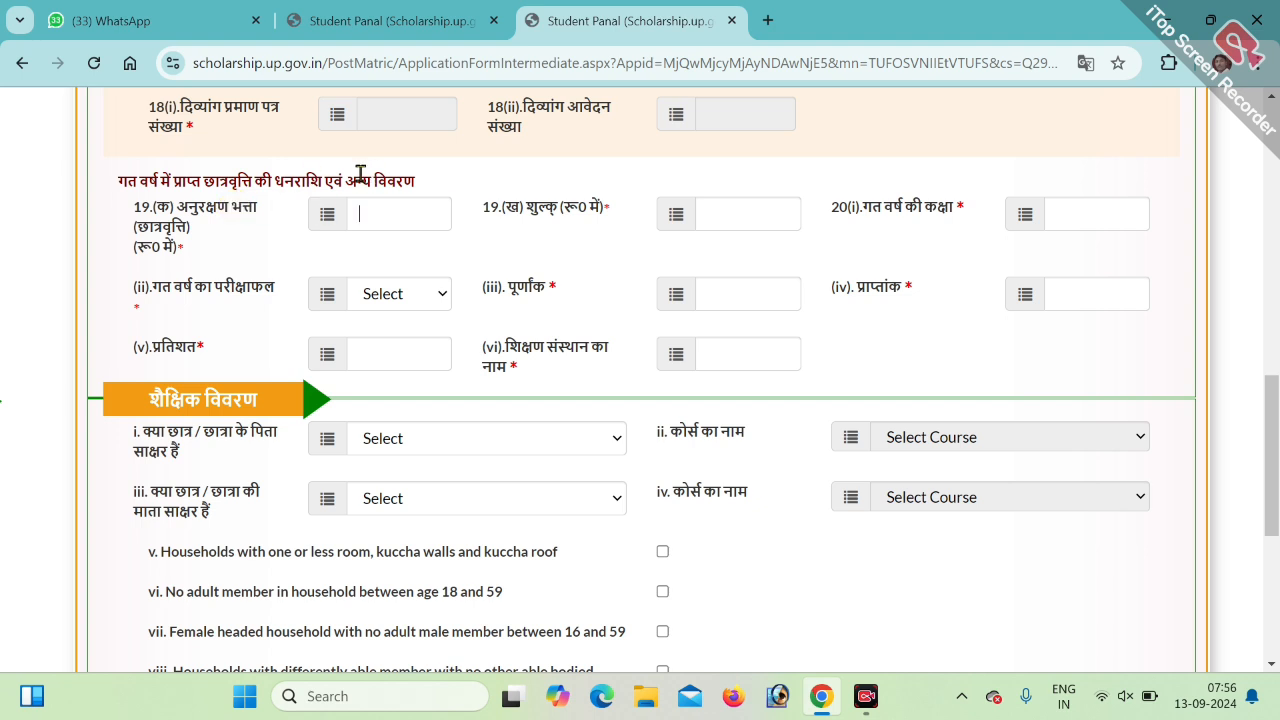
key(Tab)
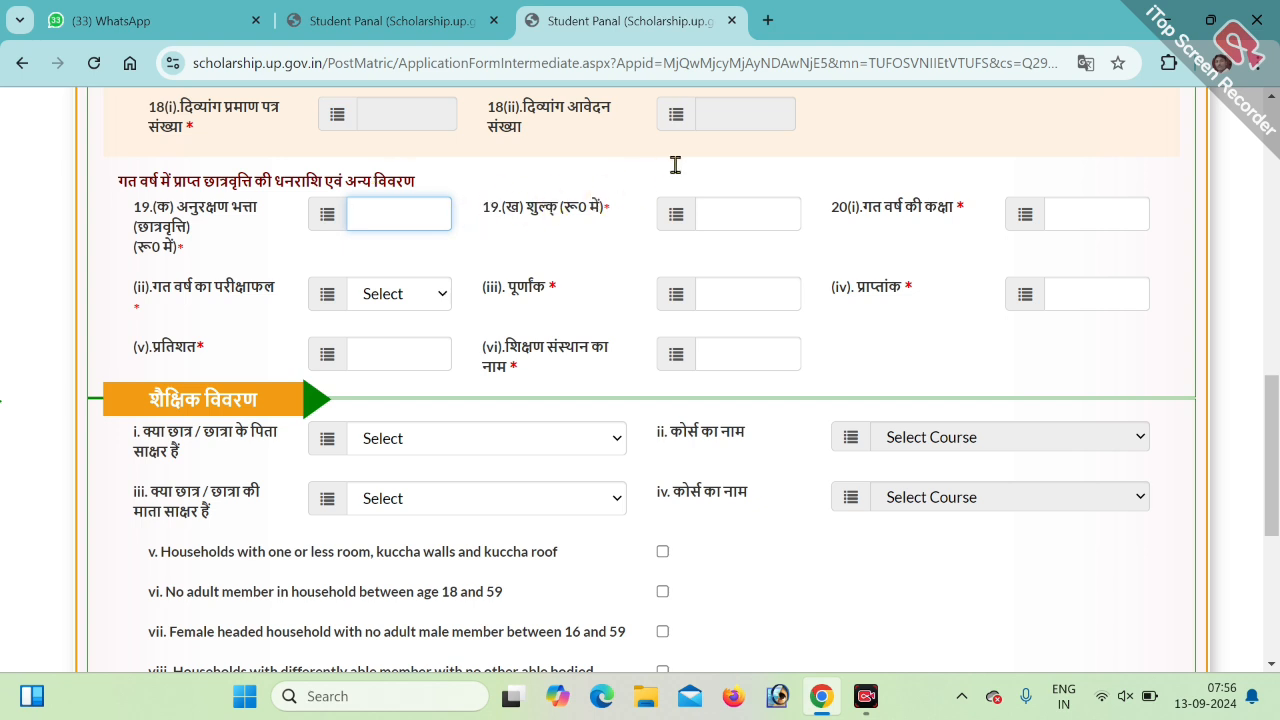
key(Tab)
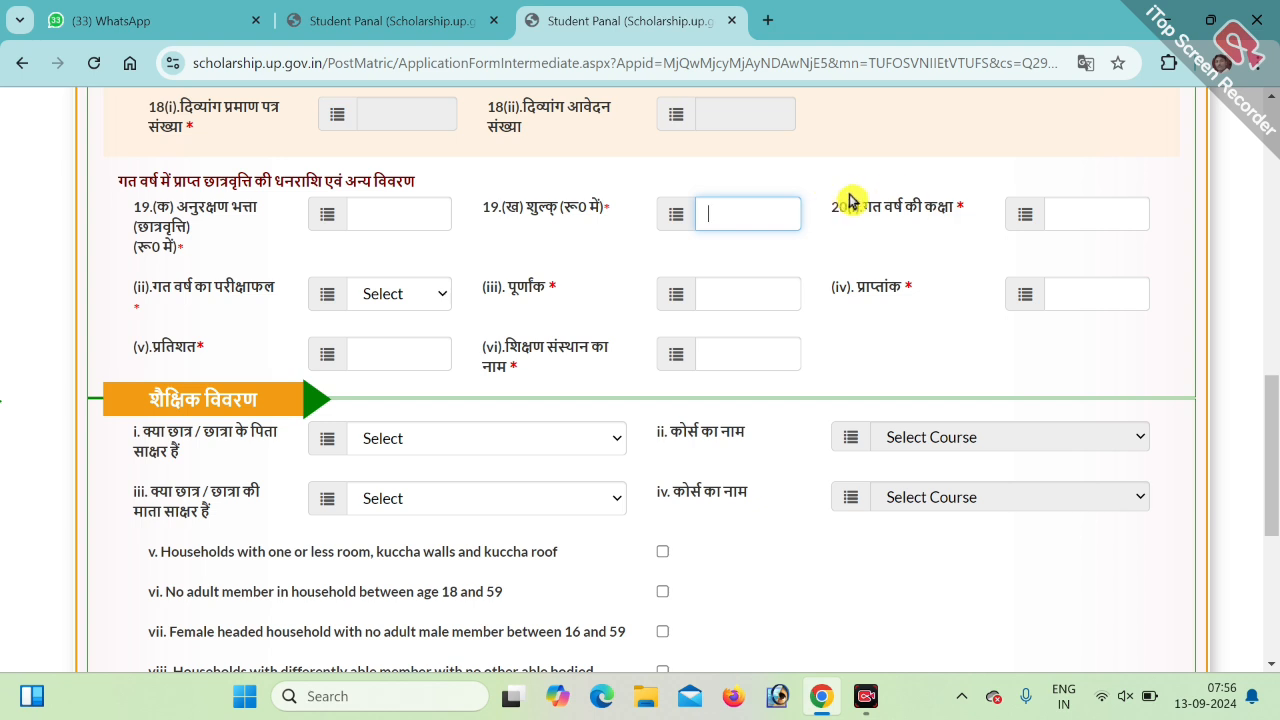
key(Tab)
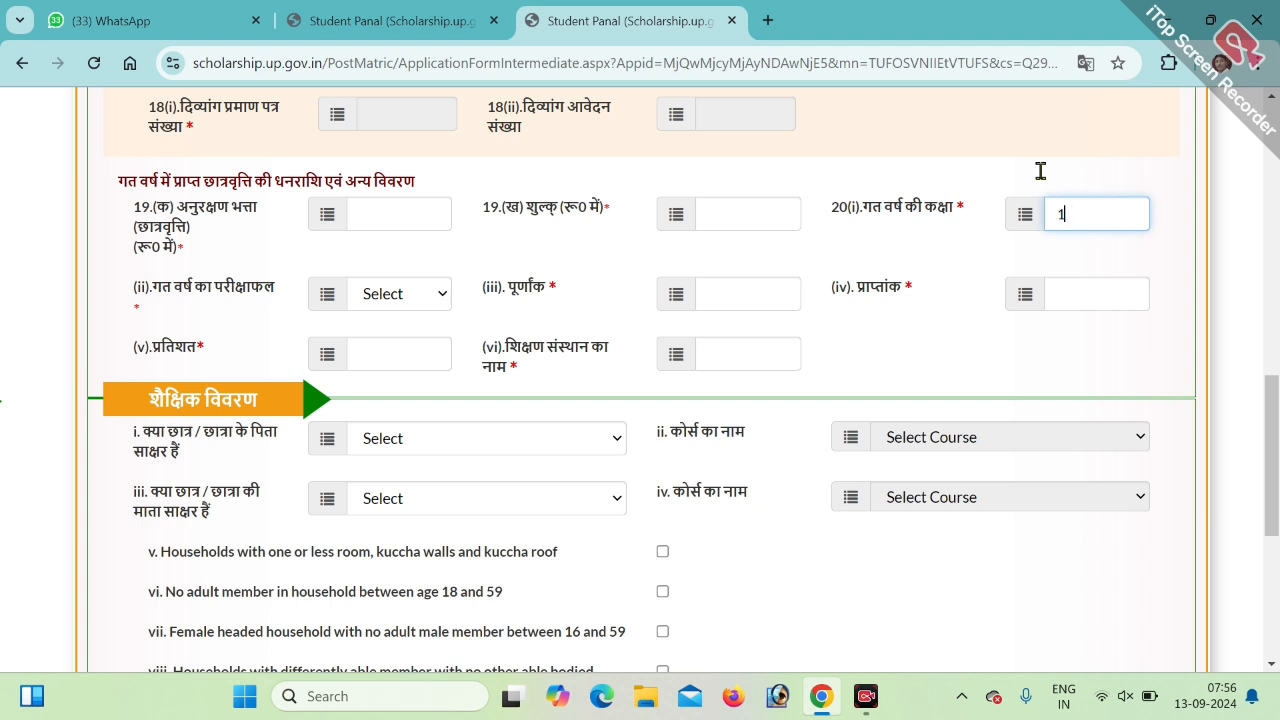
click(1099, 219)
click(392, 285)
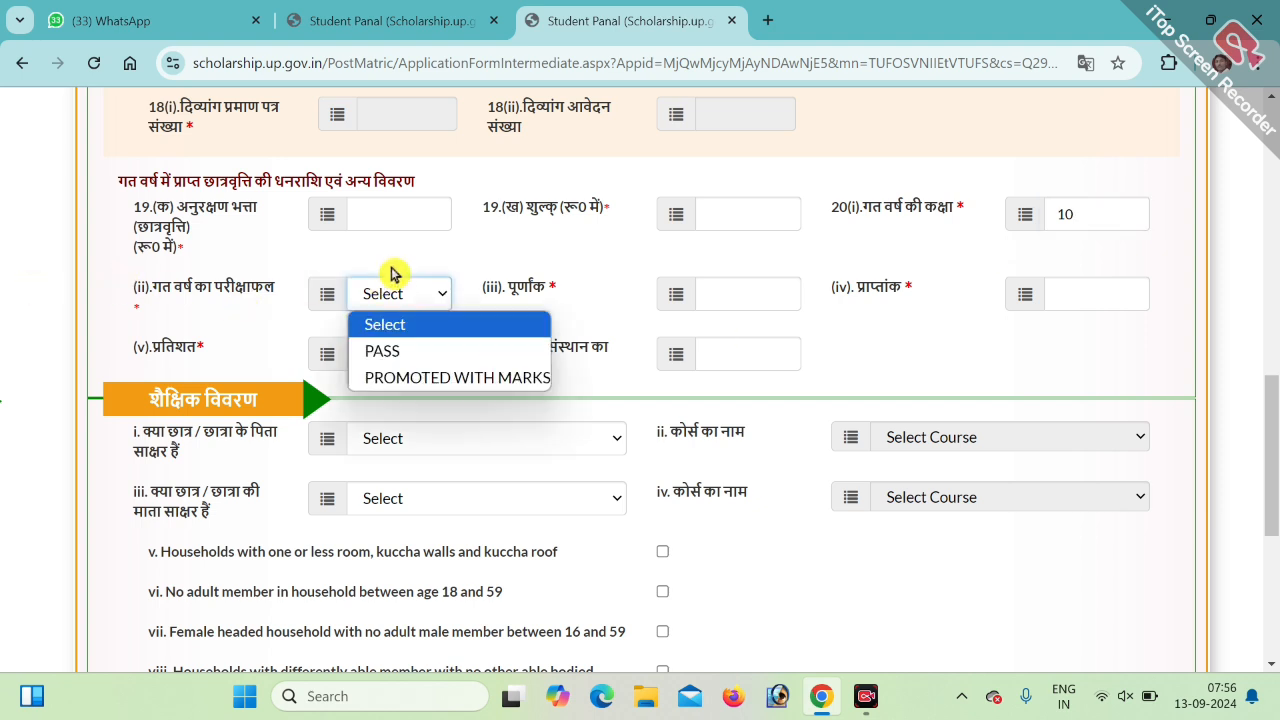
click(375, 349)
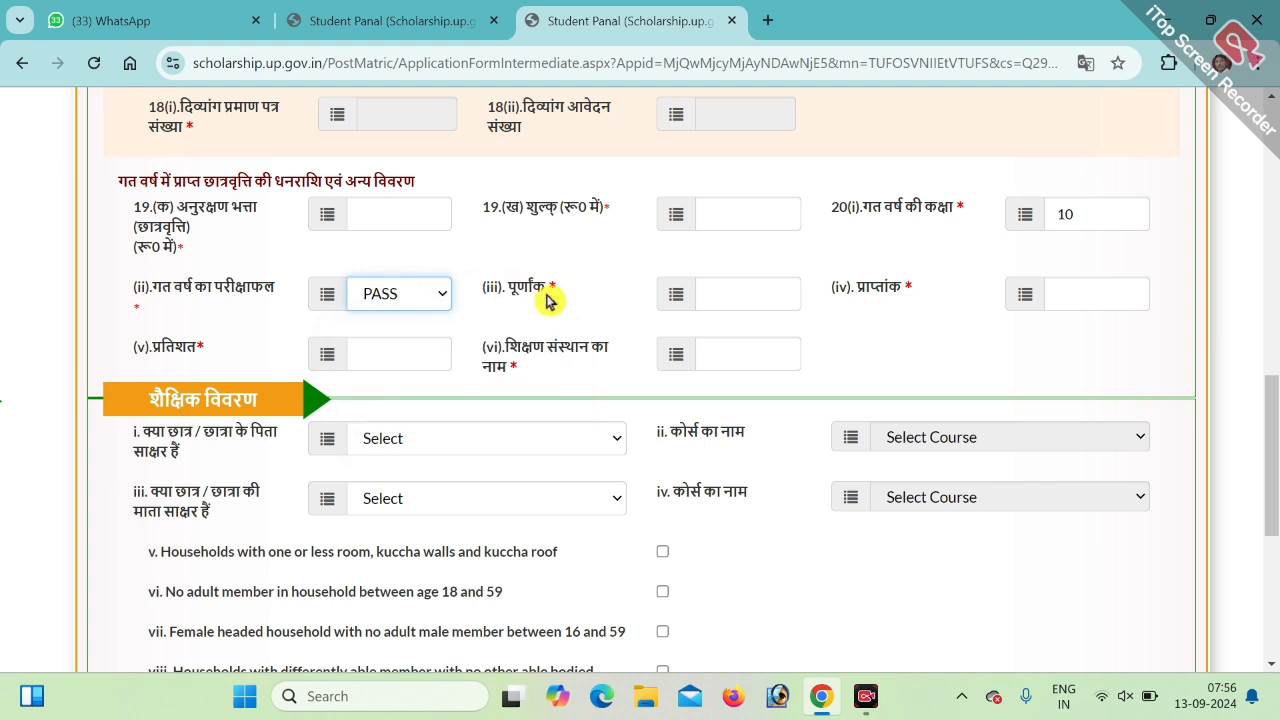
key(Tab)
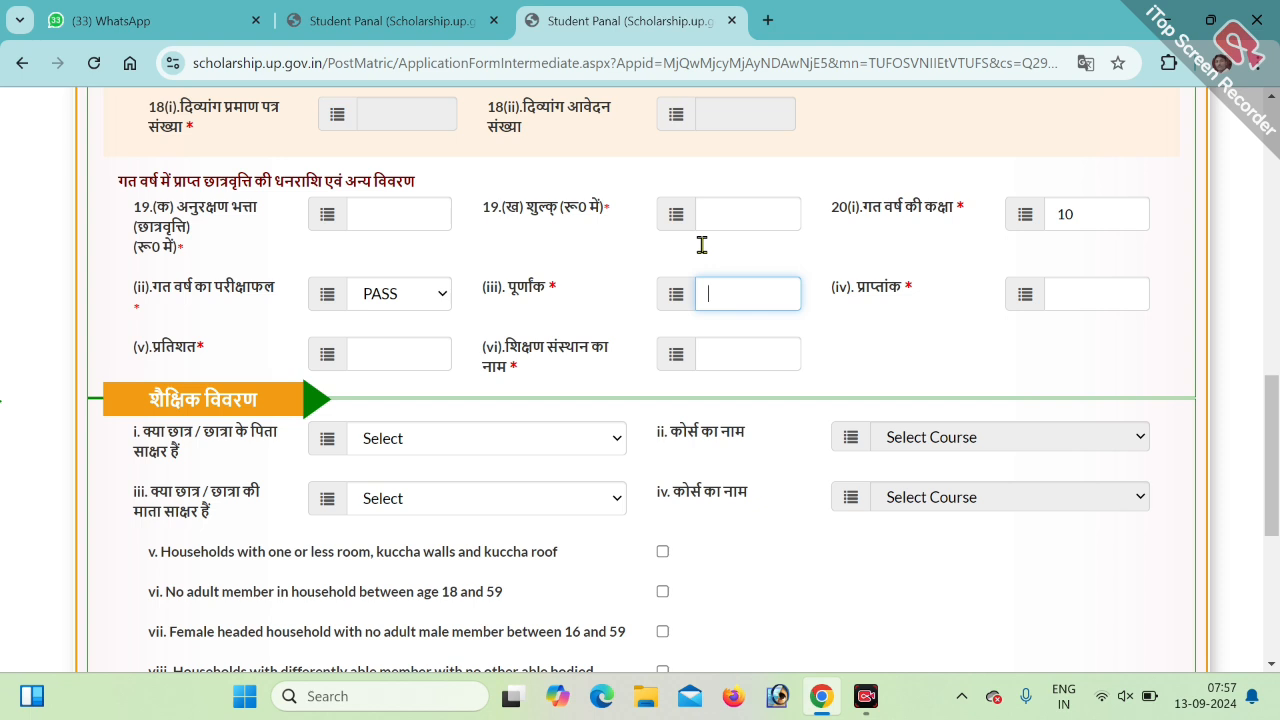
key(Tab)
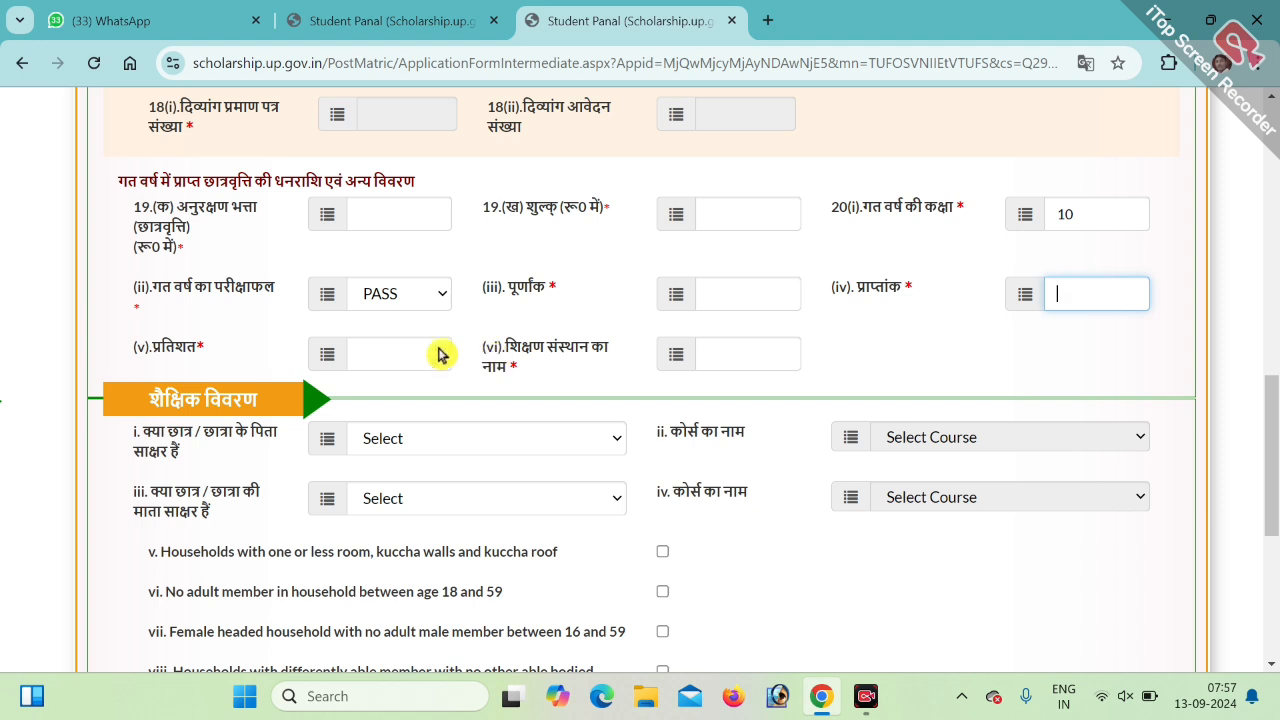
key(Tab)
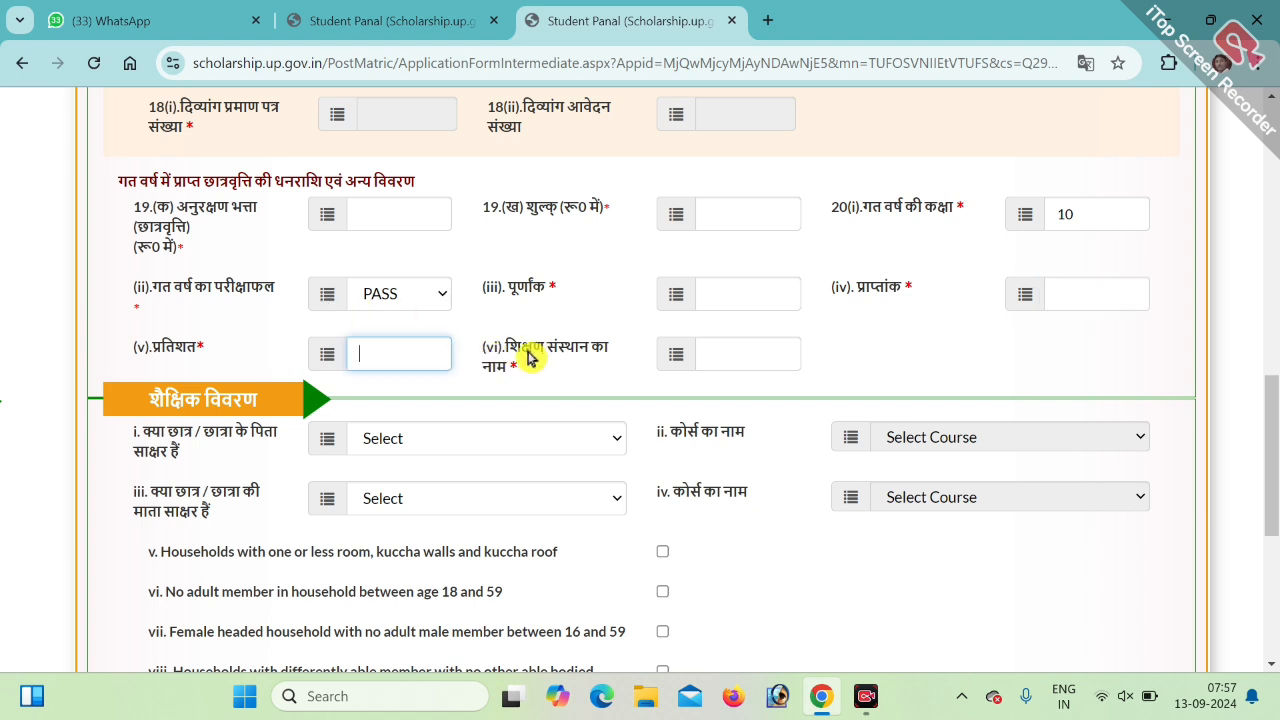
key(Tab)
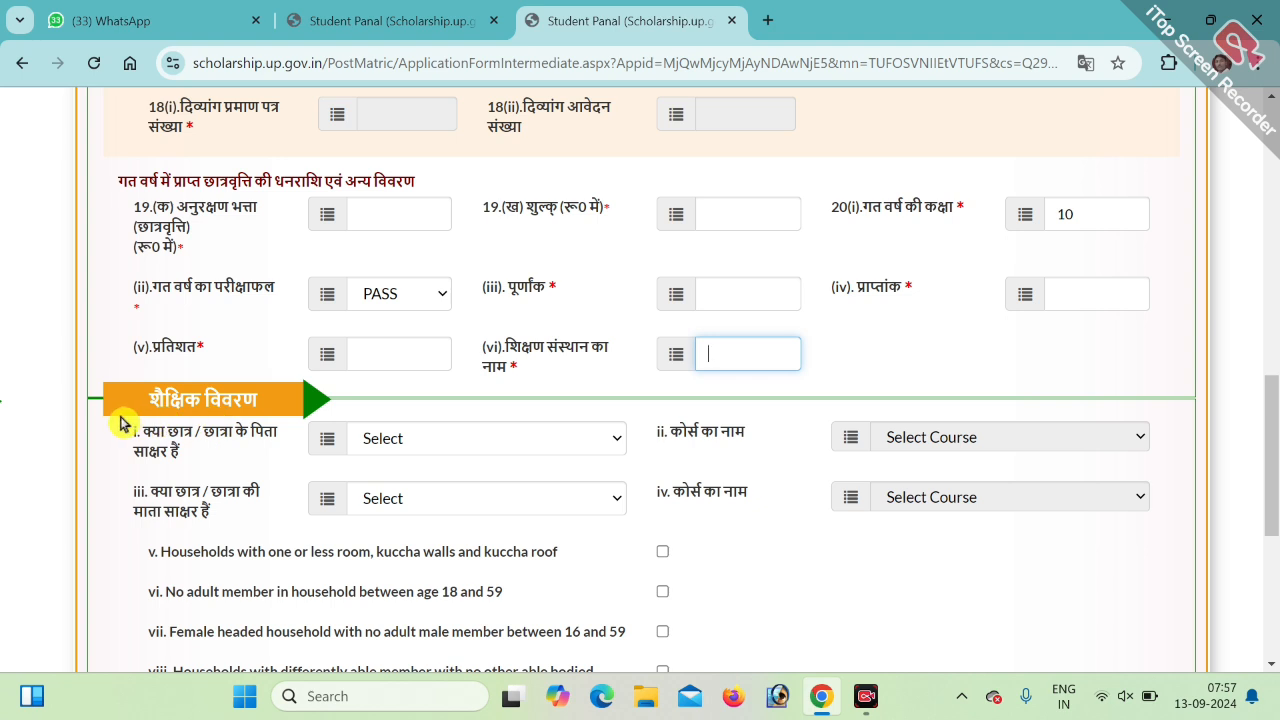
Mark the father as literate (YES) with course Class 11 to 12
click(421, 425)
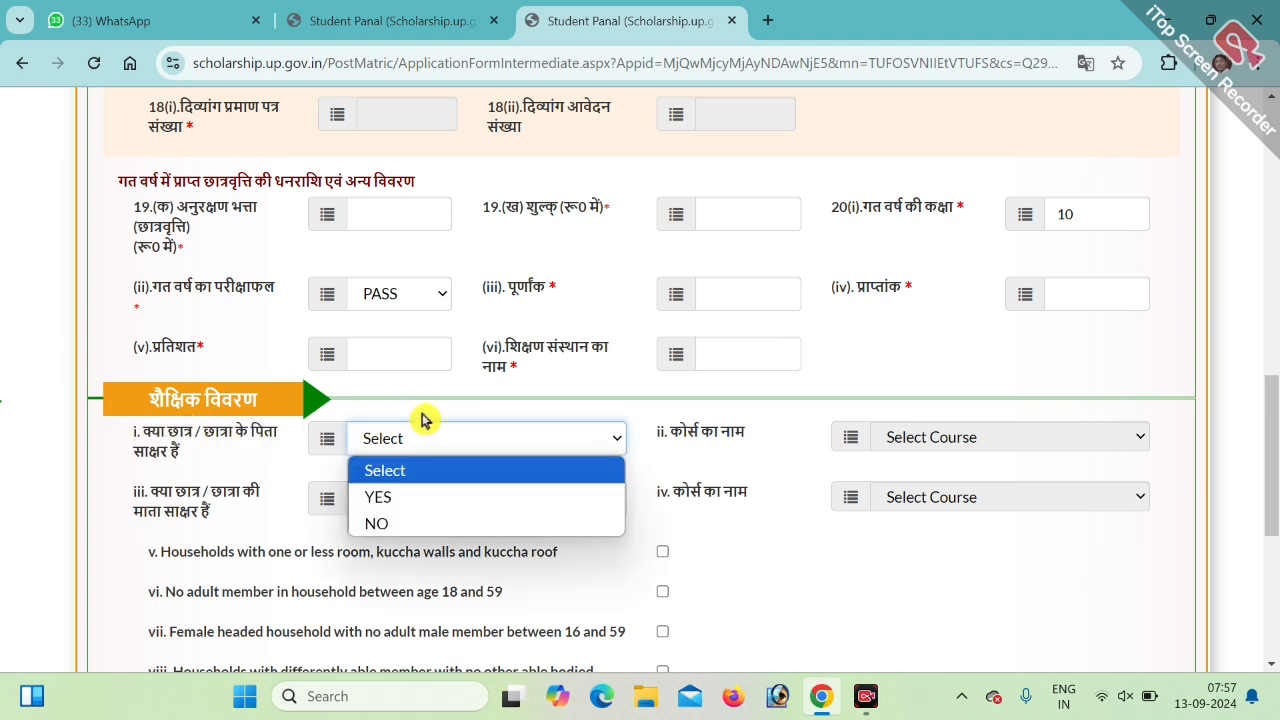
click(362, 488)
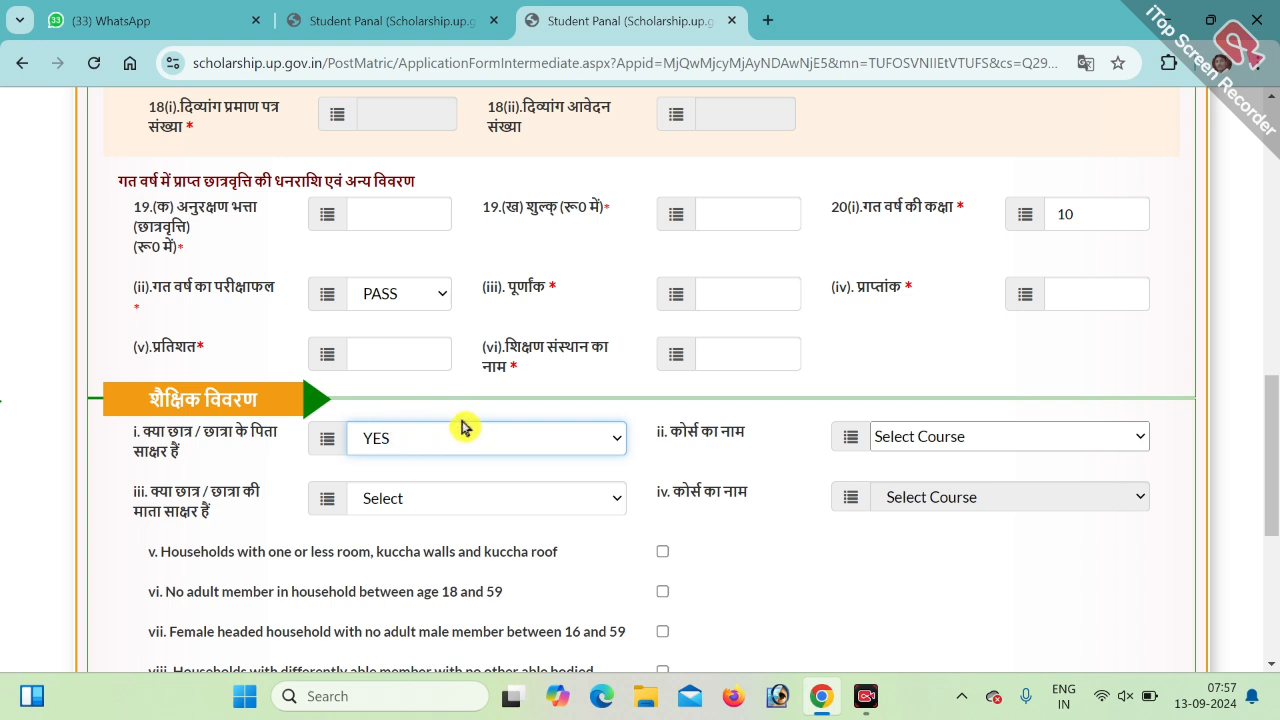
click(924, 434)
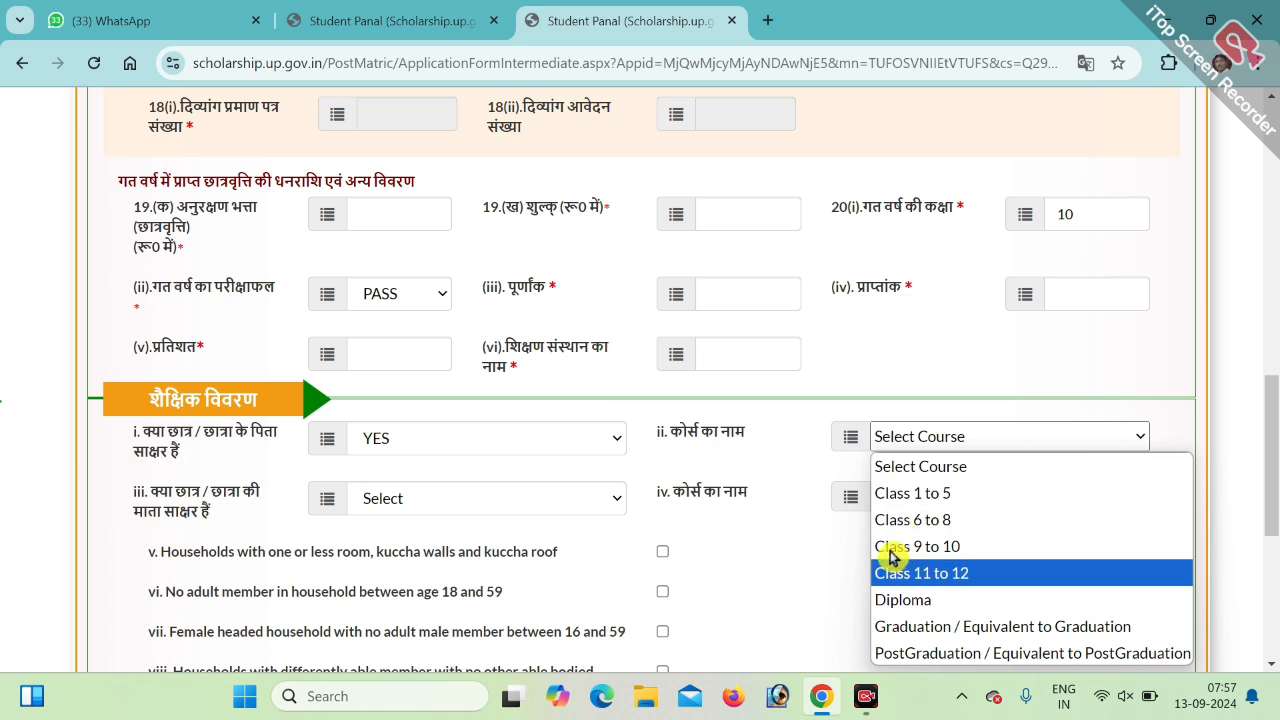
click(905, 572)
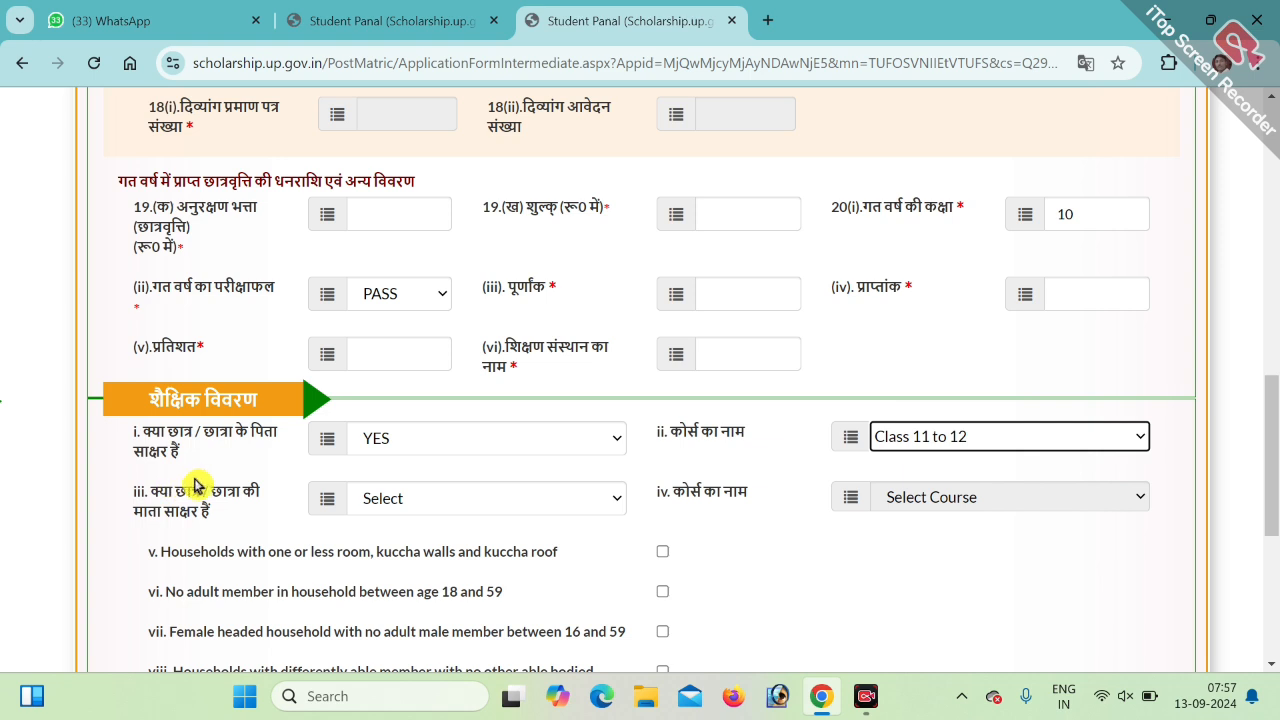
Mark the mother as literate (YES) with course Class 9 to 10
click(350, 495)
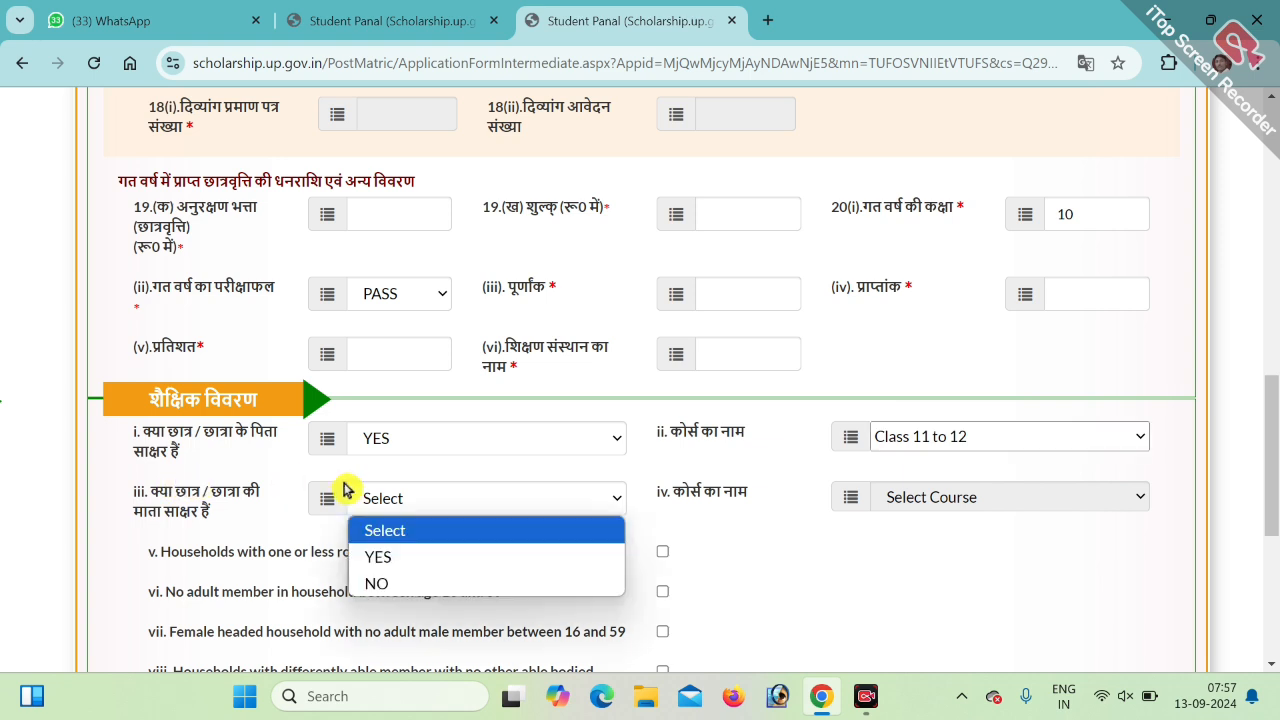
click(356, 541)
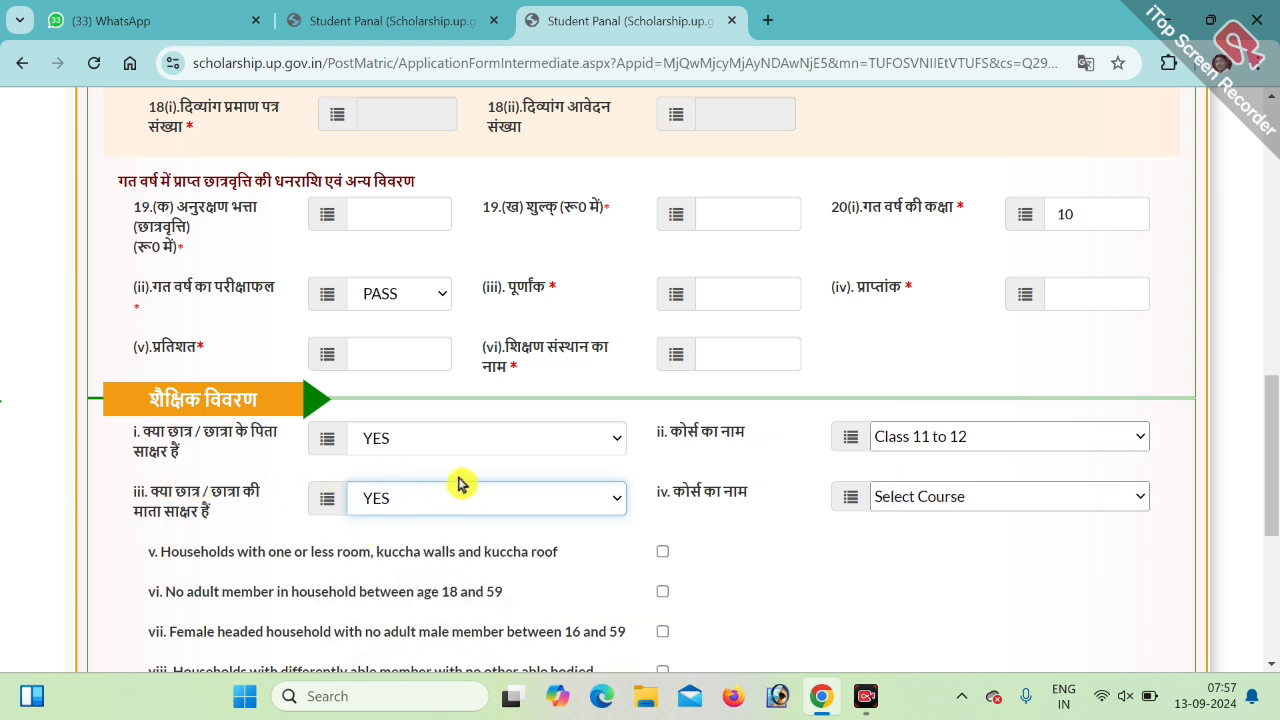
click(900, 494)
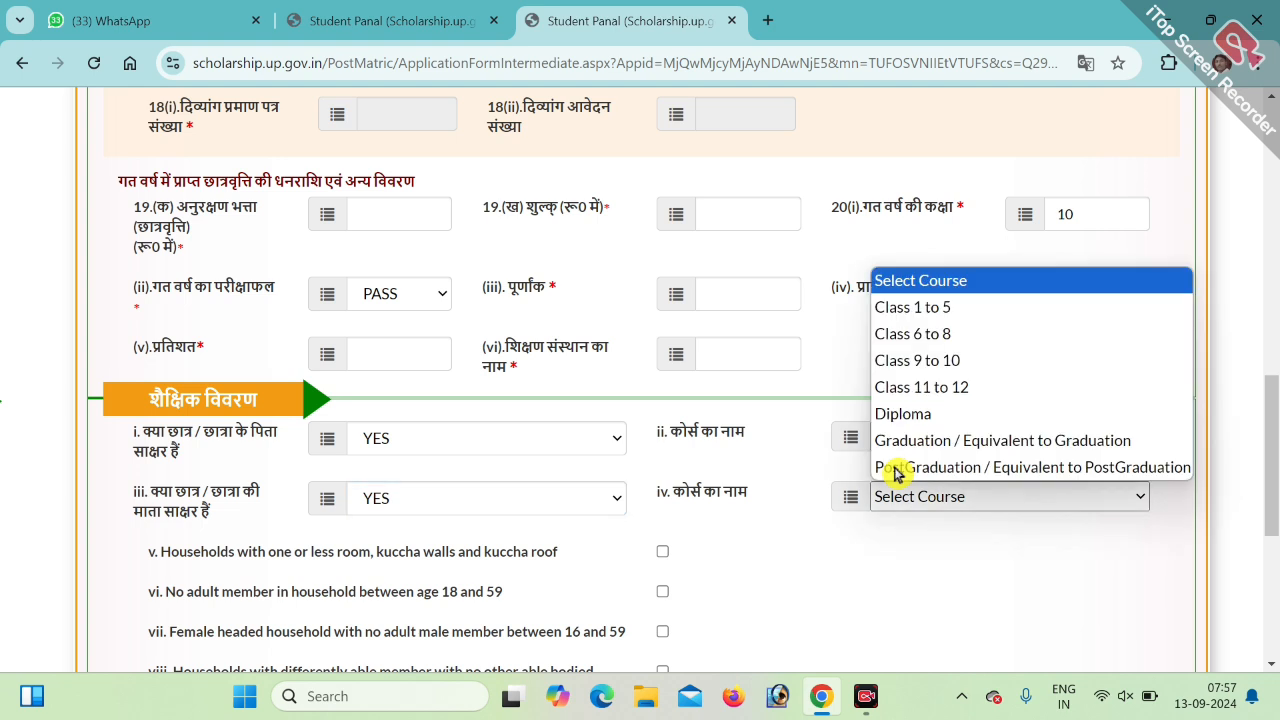
click(918, 355)
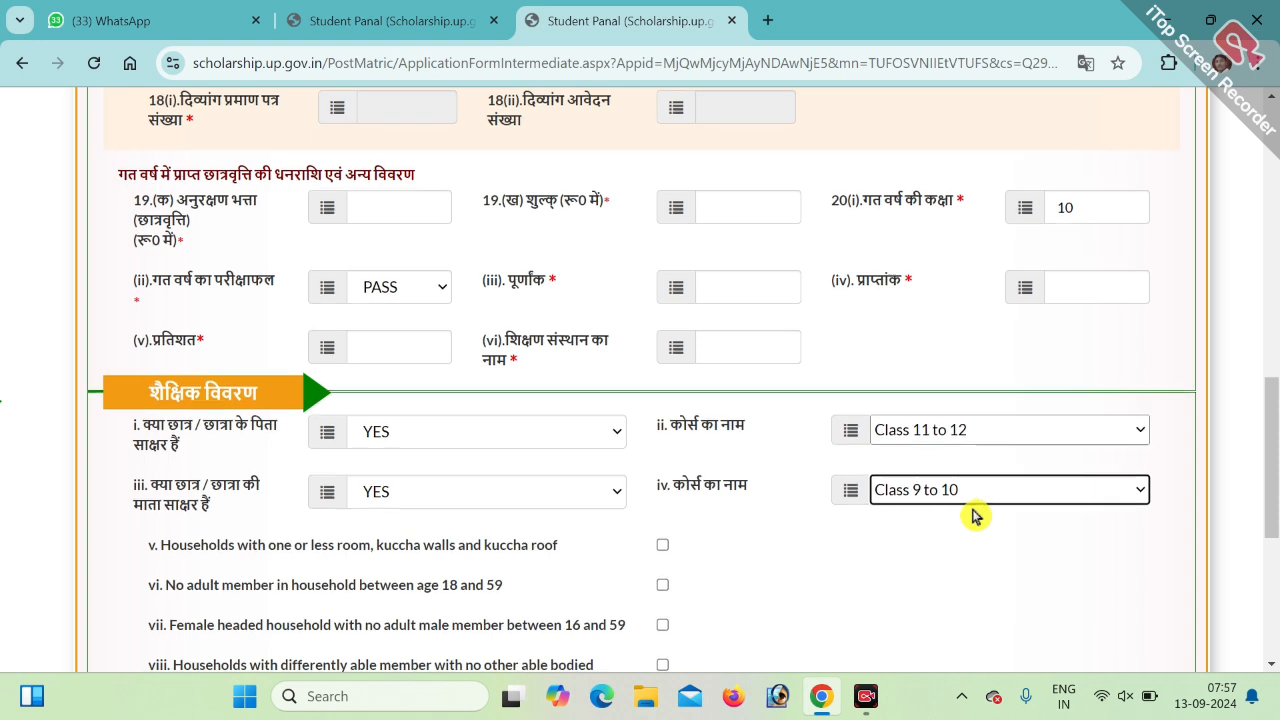
scroll(976, 516, down, 2)
scroll(976, 516, down, 4)
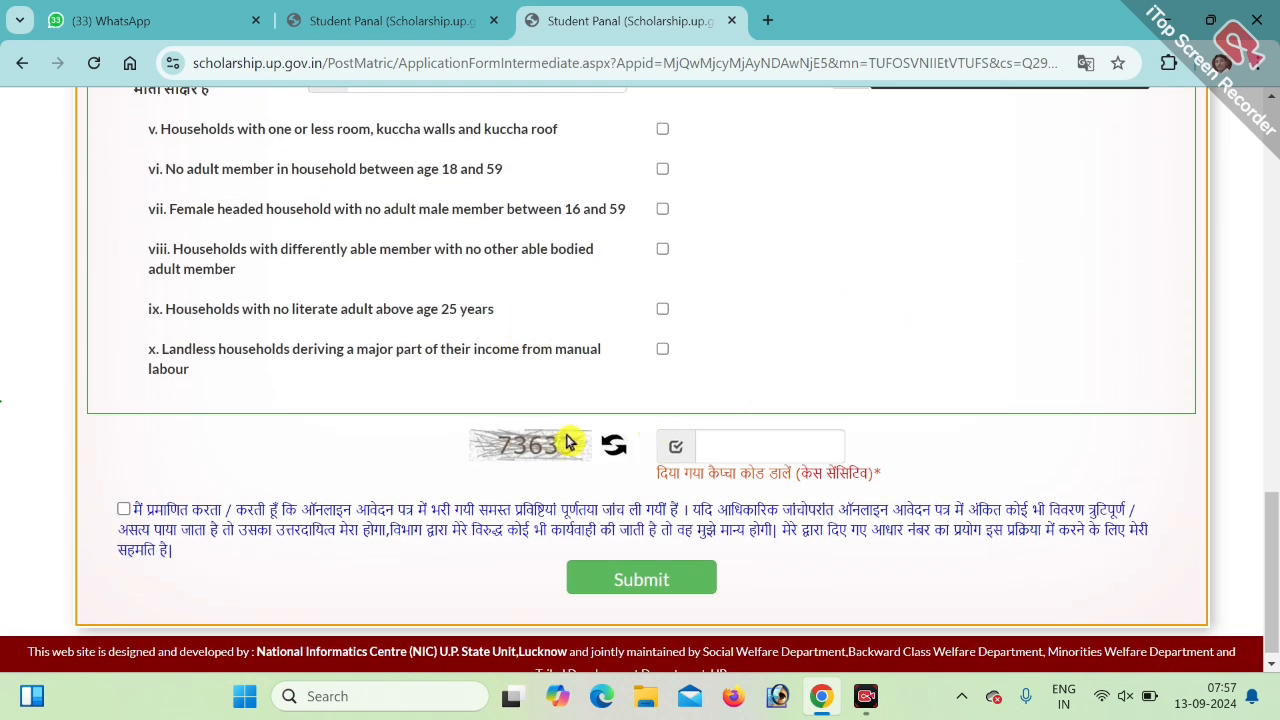
Enter the captcha, accept the declaration and submit the 2024-25 scholarship application
key(Tab)
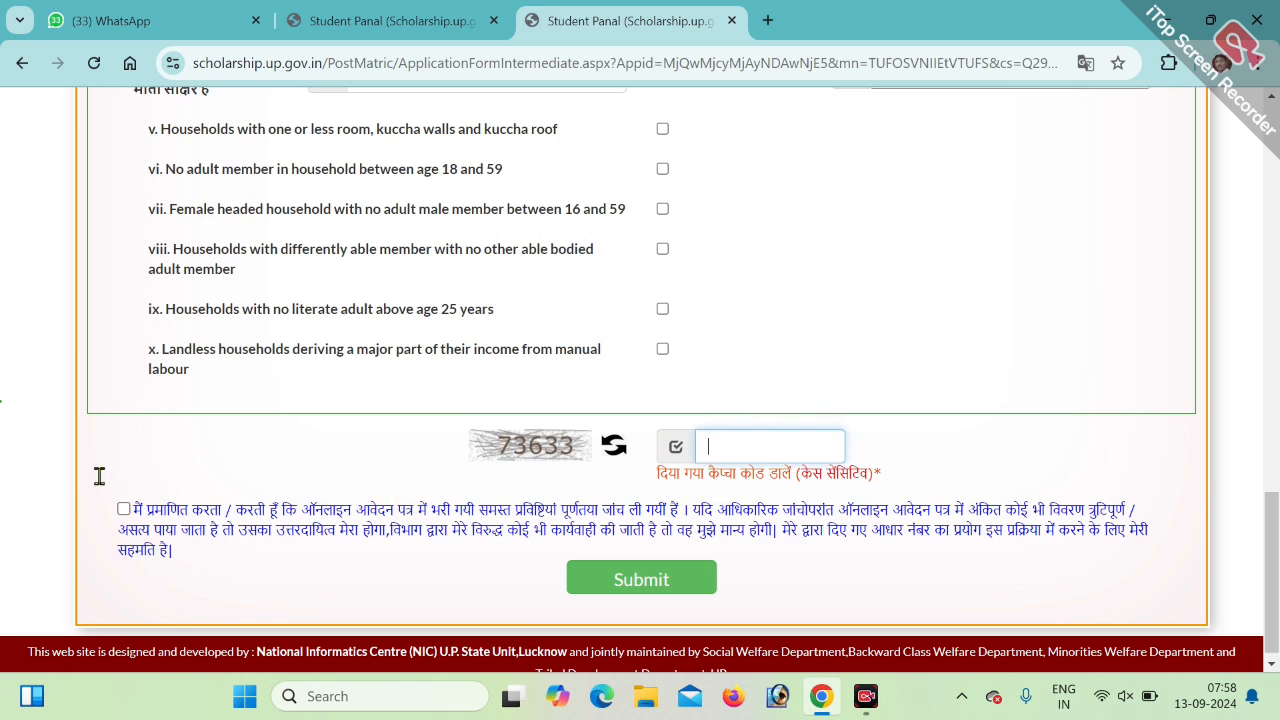
click(123, 508)
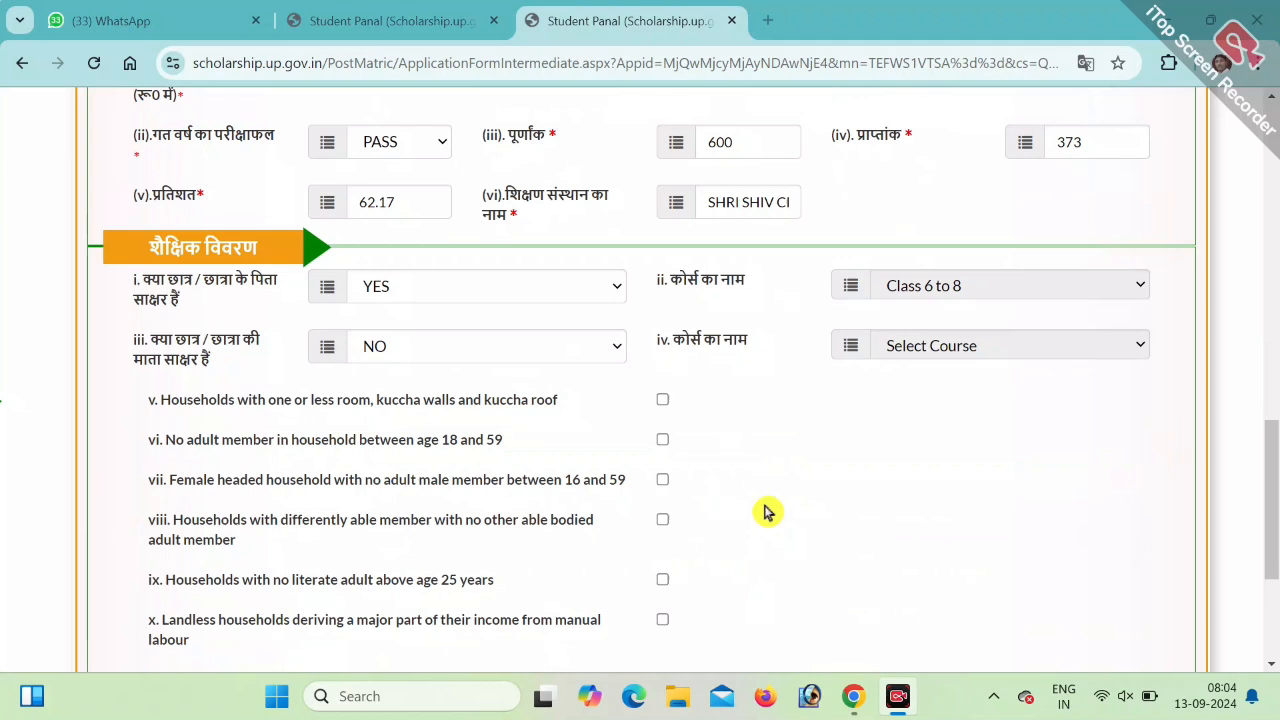
scroll(765, 512, down, 3)
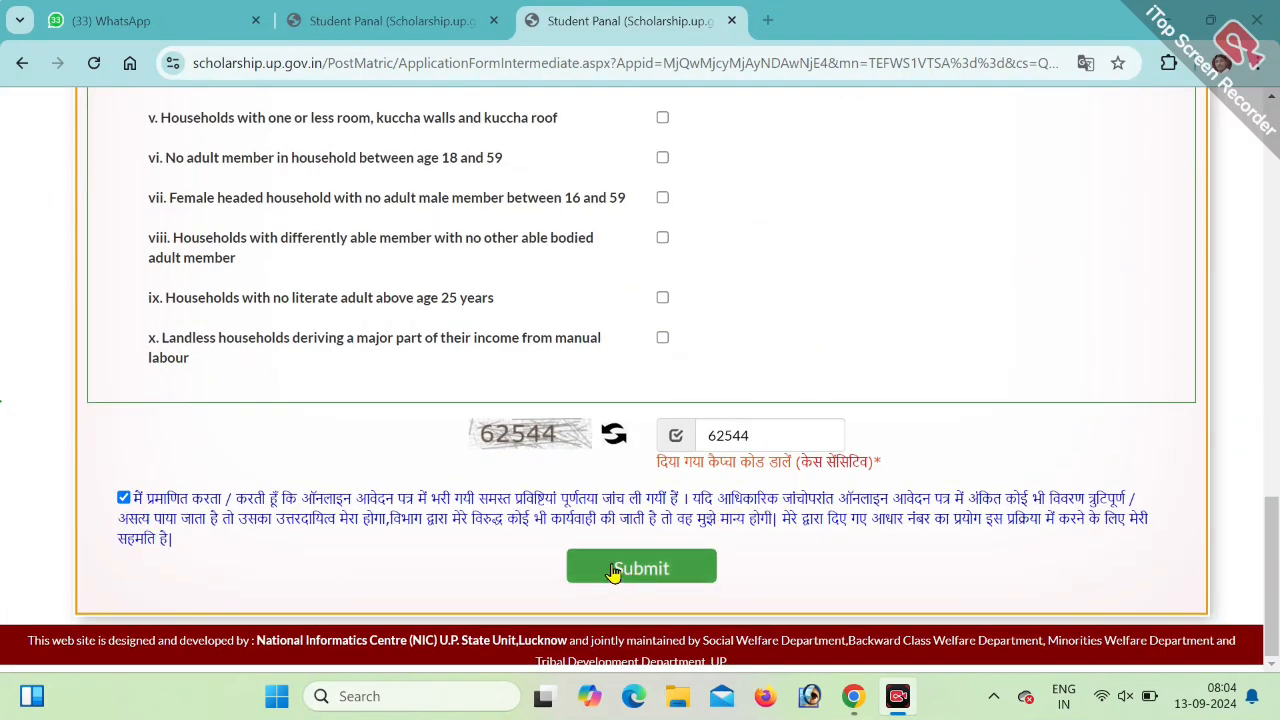
click(613, 571)
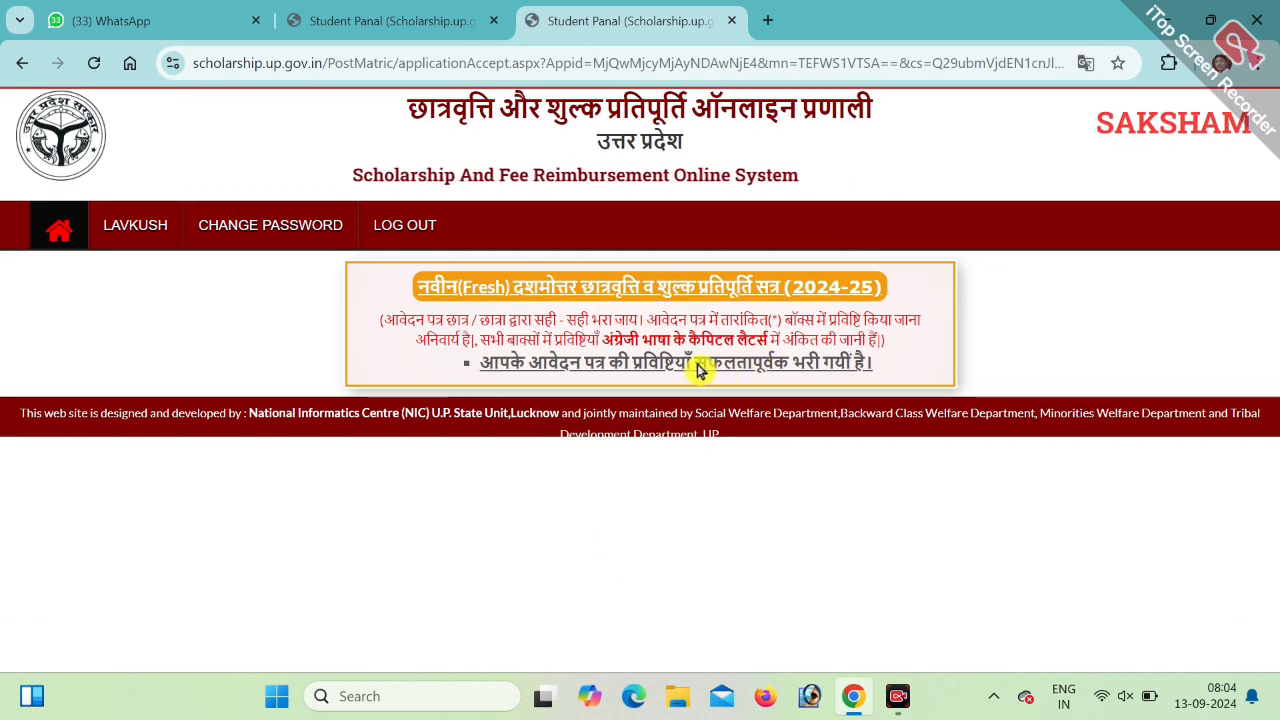
Return to the student home page showing the income and caste certificate verification form
click(31, 233)
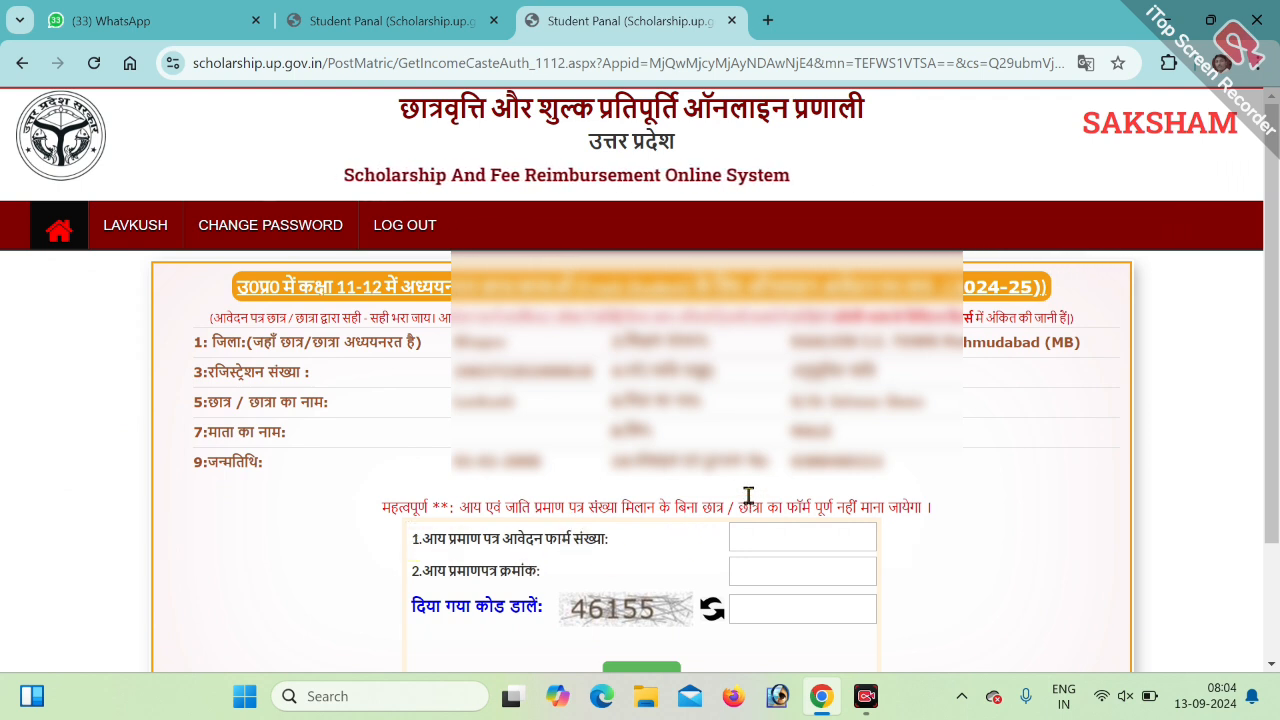
Enter the income certificate application number, certificate number and captcha, then confirm the e-District match
key(Tab)
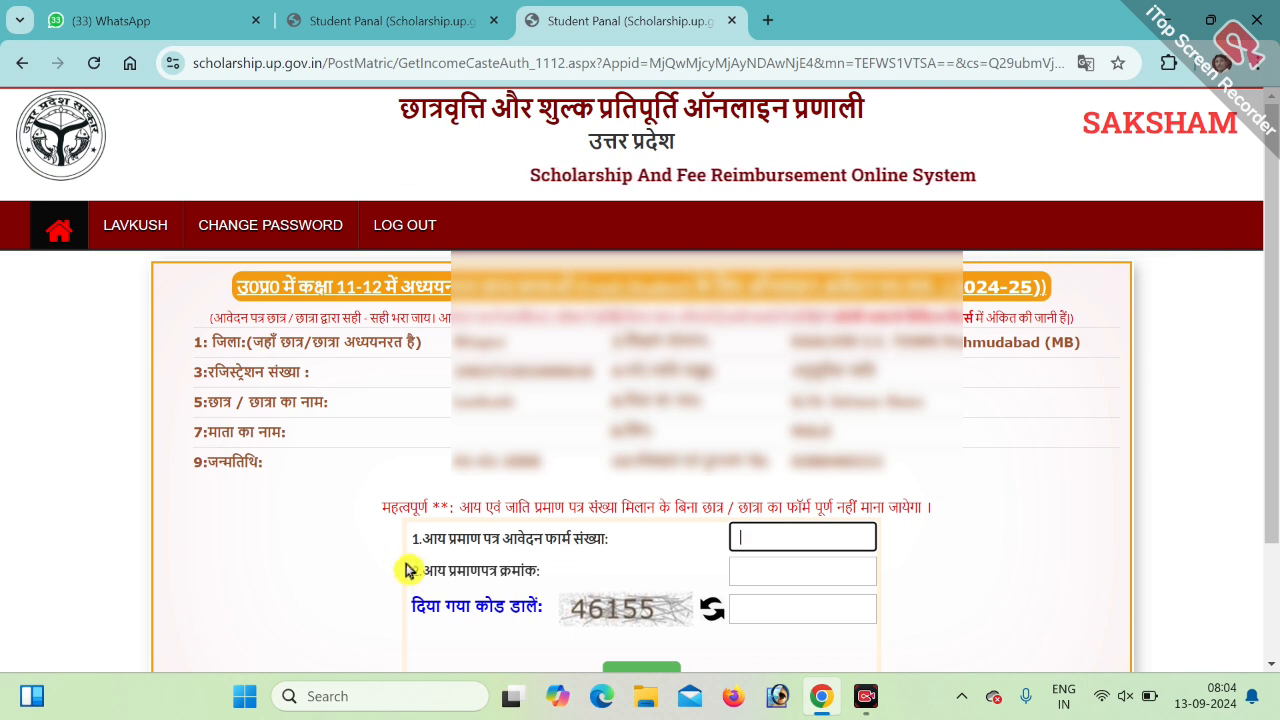
key(Tab)
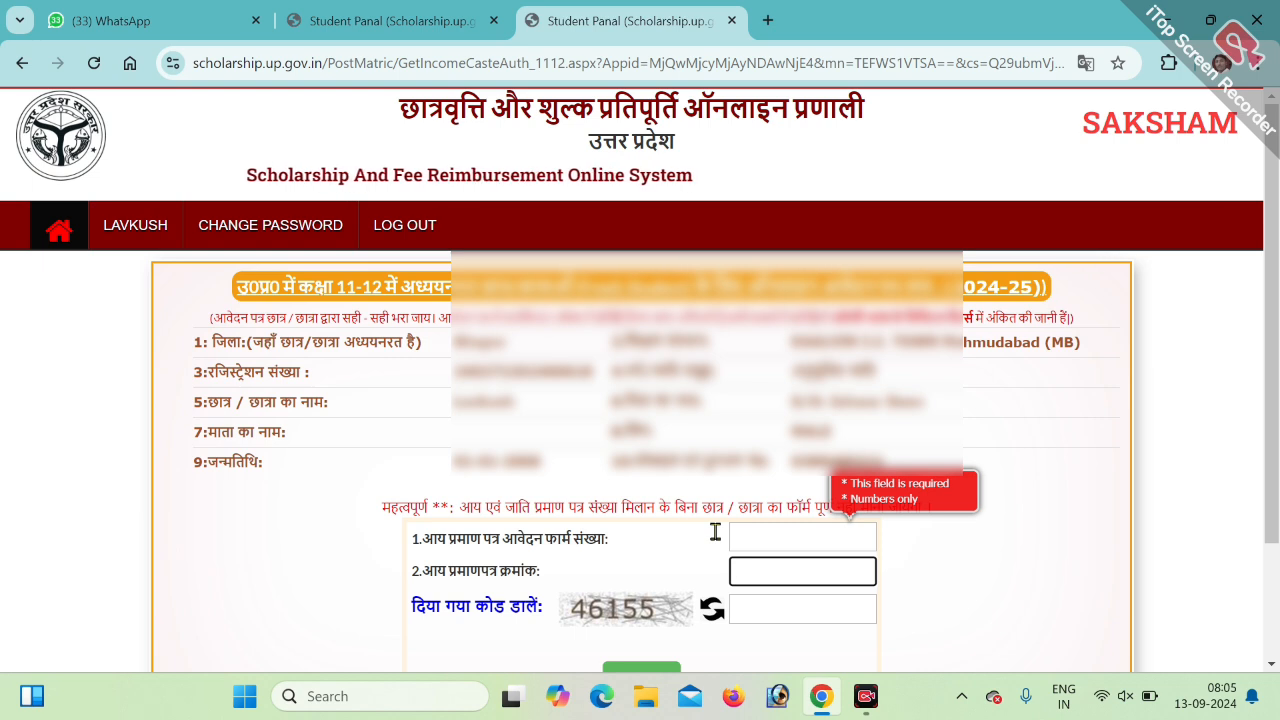
key(Tab)
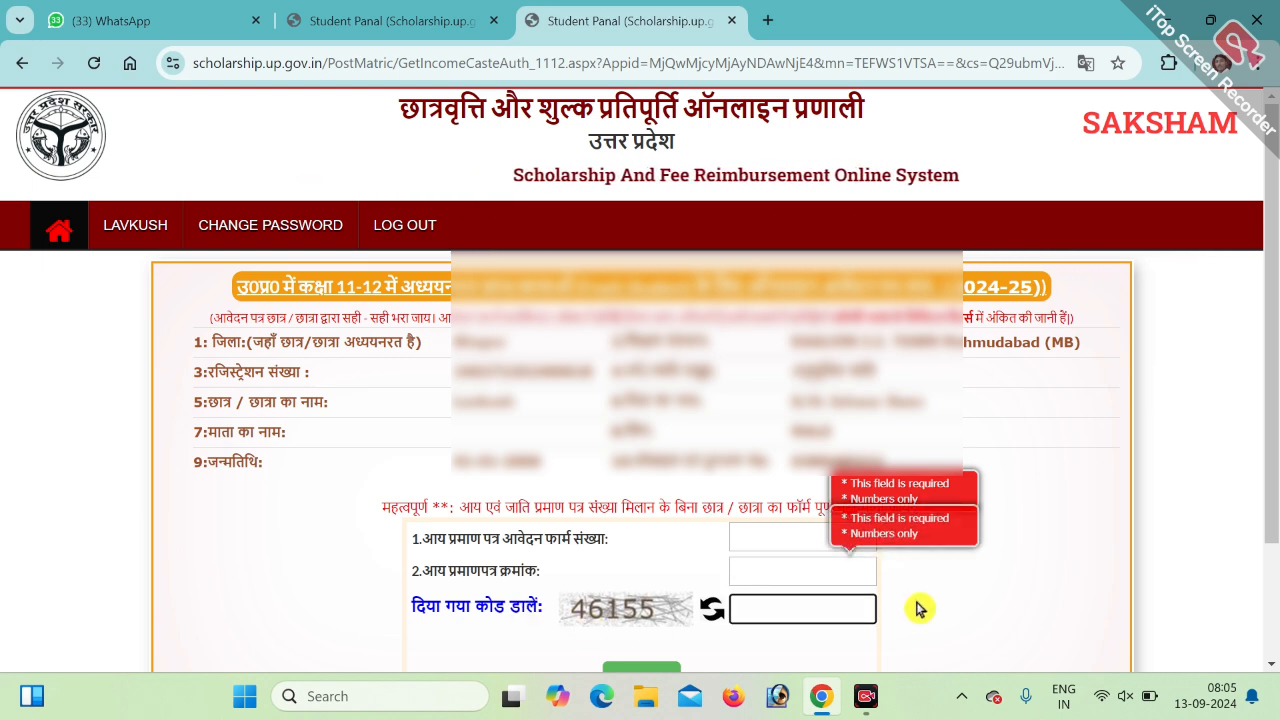
scroll(920, 609, down, 2)
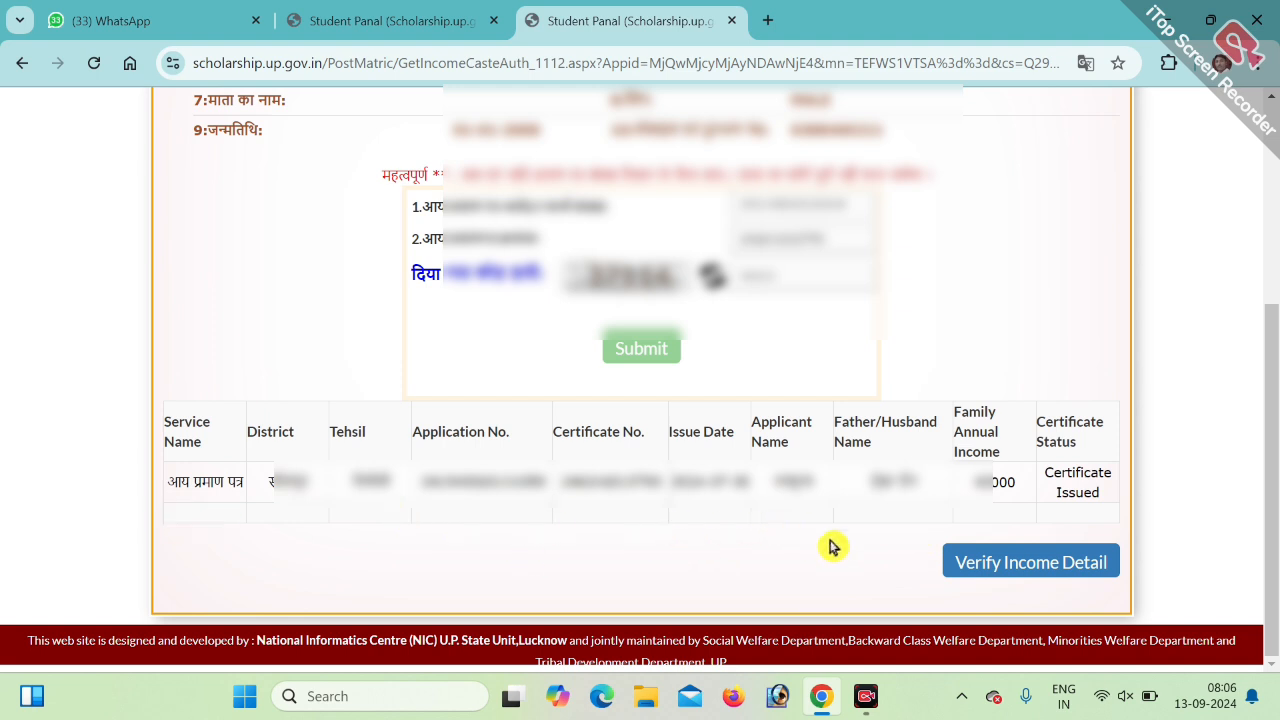
click(985, 565)
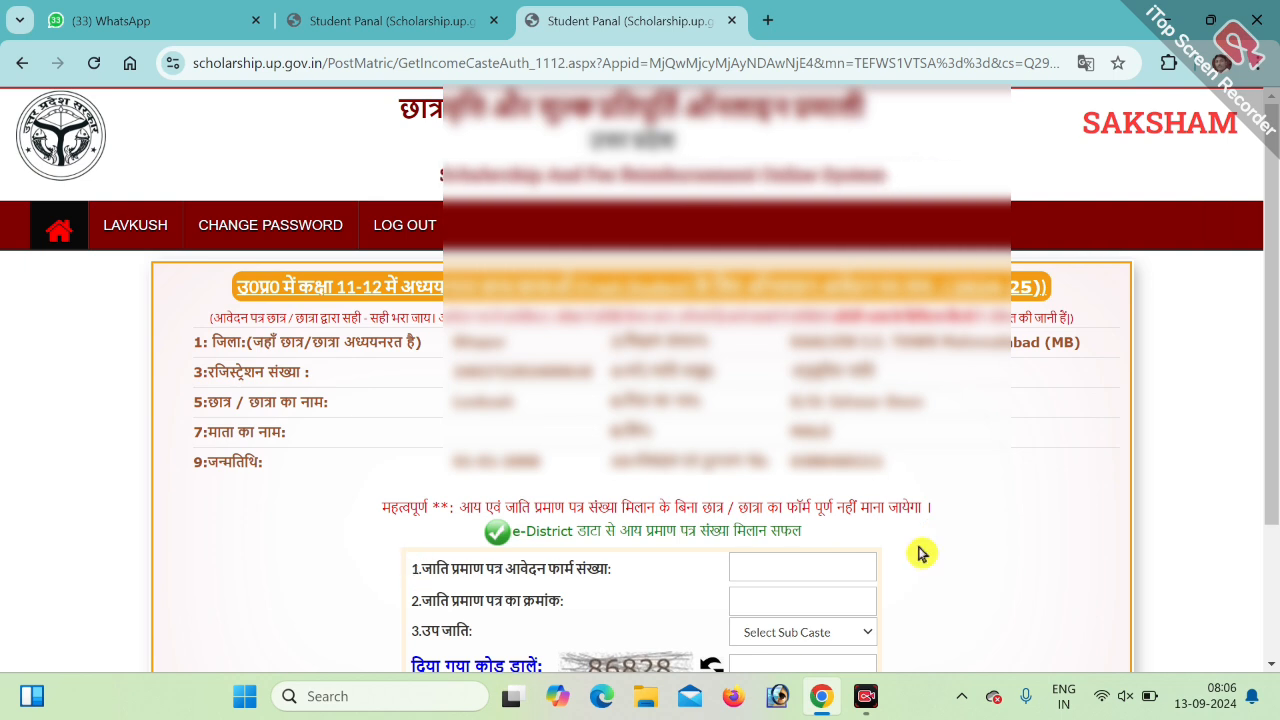
Enter the caste certificate application and certificate numbers and choose PASI as the sub caste
scroll(921, 553, down, 2)
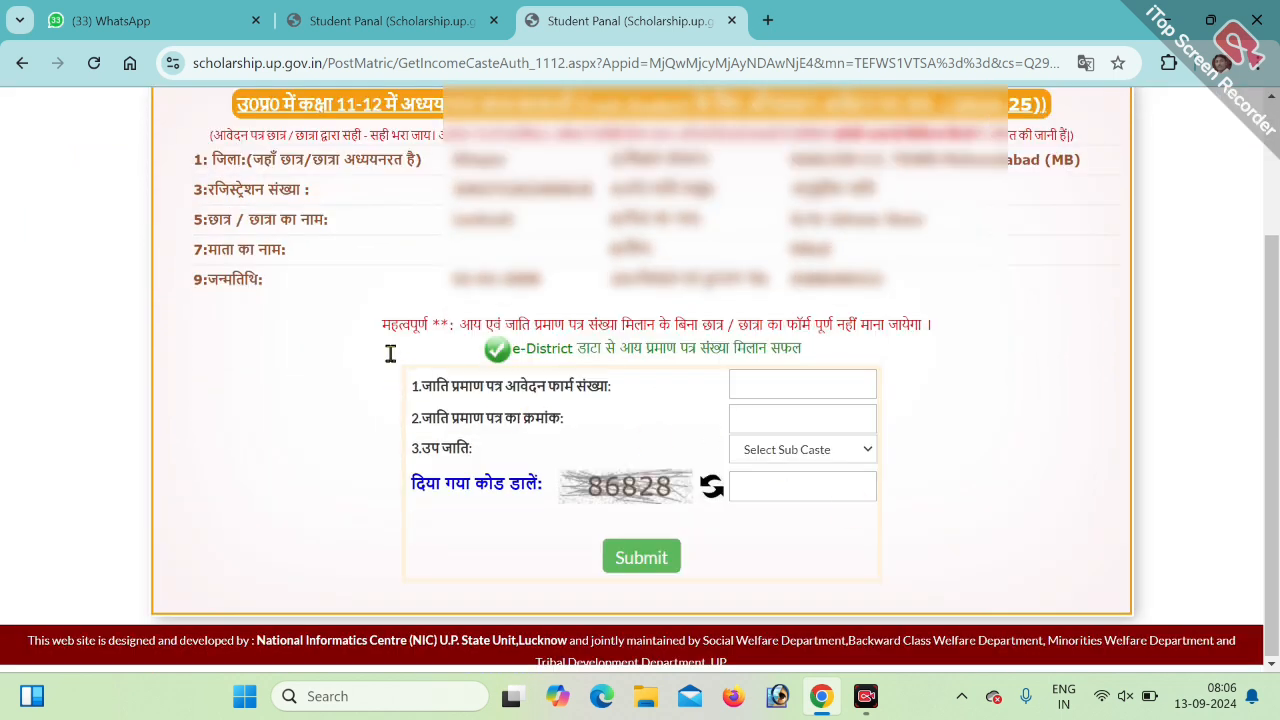
key(Tab)
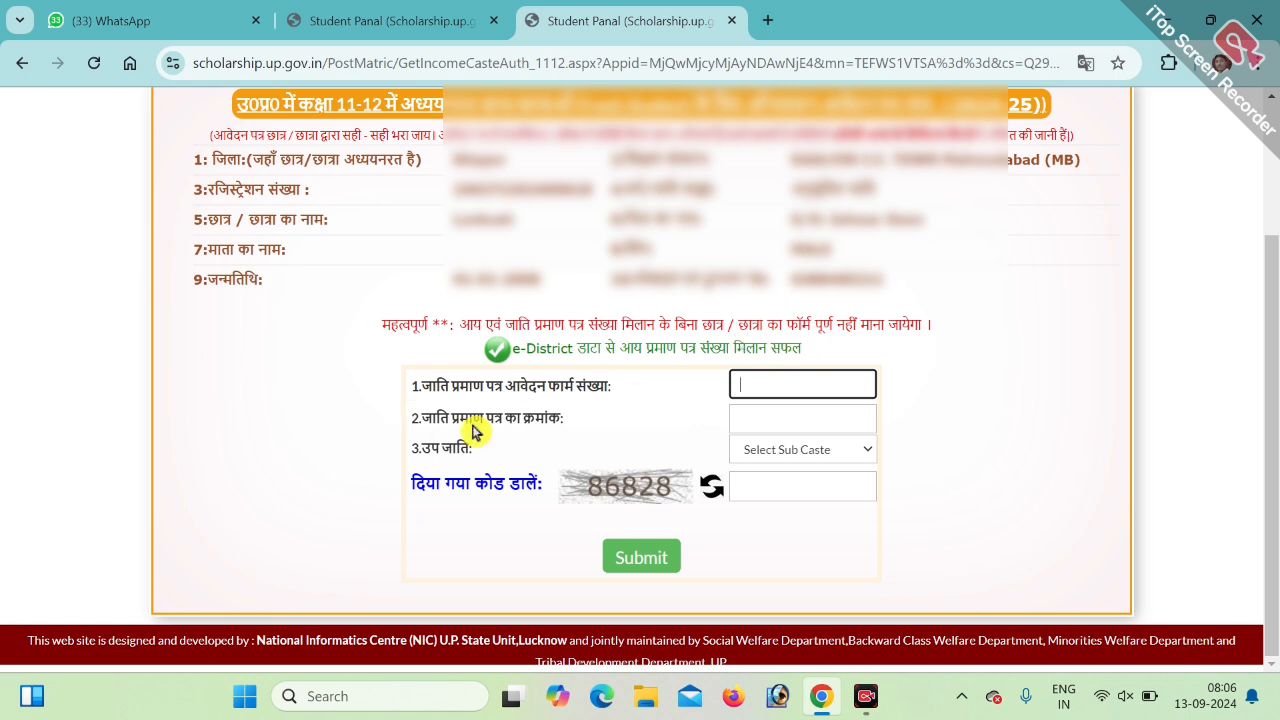
key(Tab)
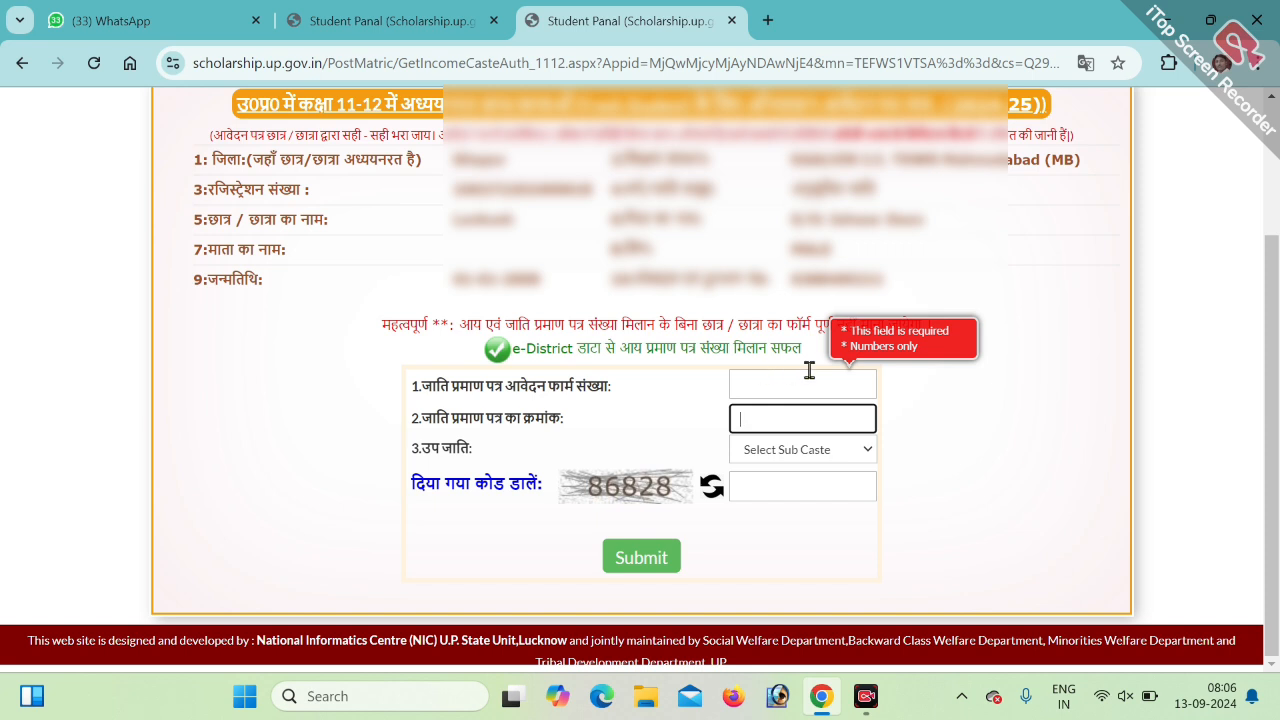
click(787, 447)
scroll(780, 327, down, 7)
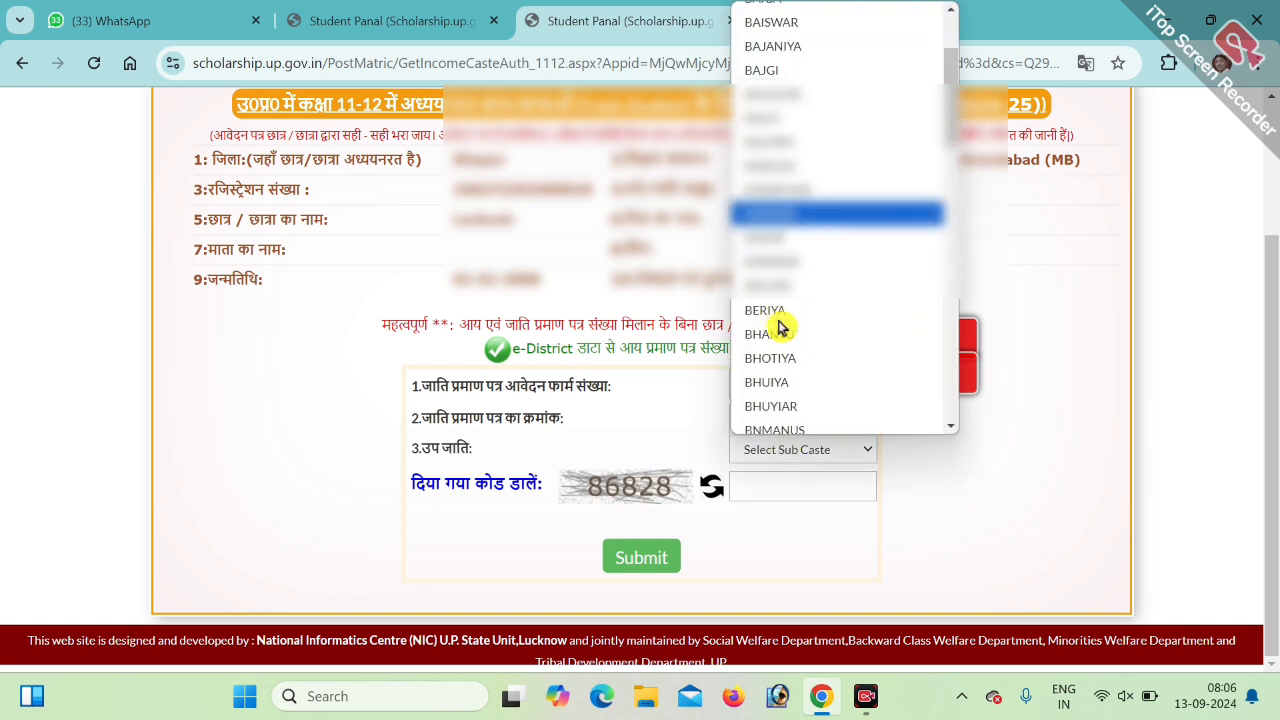
scroll(780, 327, down, 1)
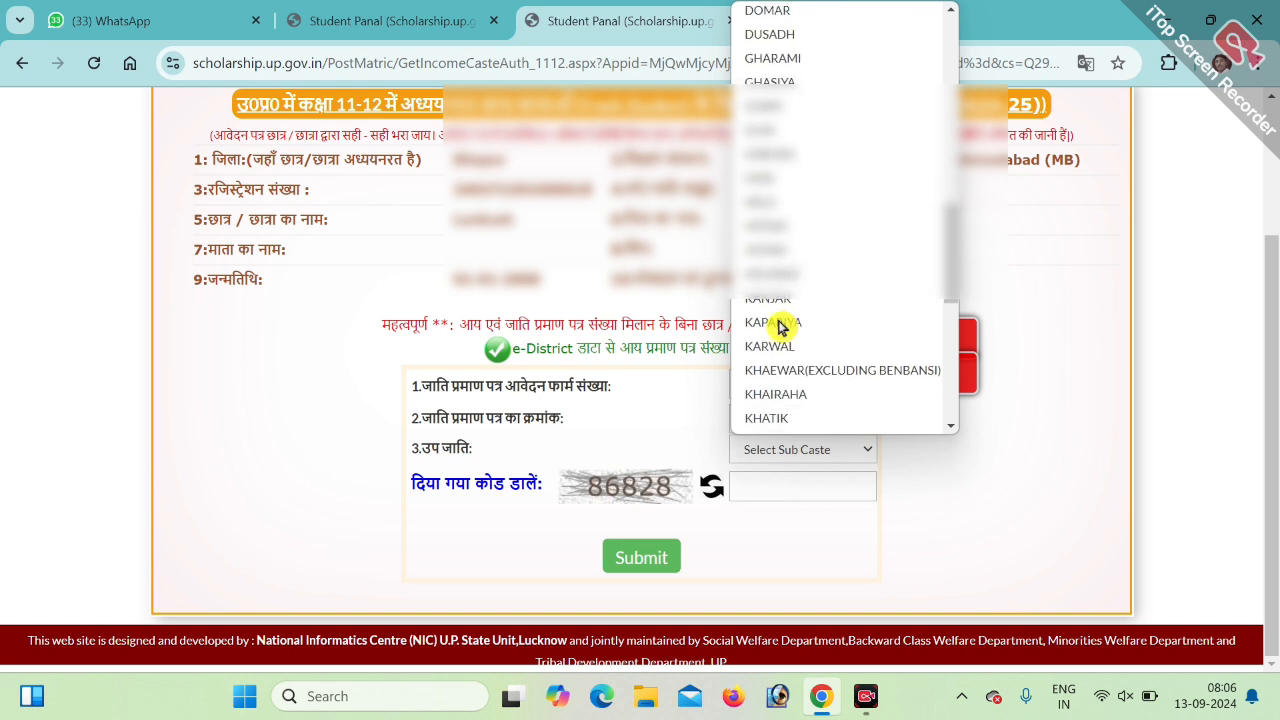
scroll(780, 327, up, 4)
scroll(780, 327, down, 1)
scroll(780, 327, down, 5)
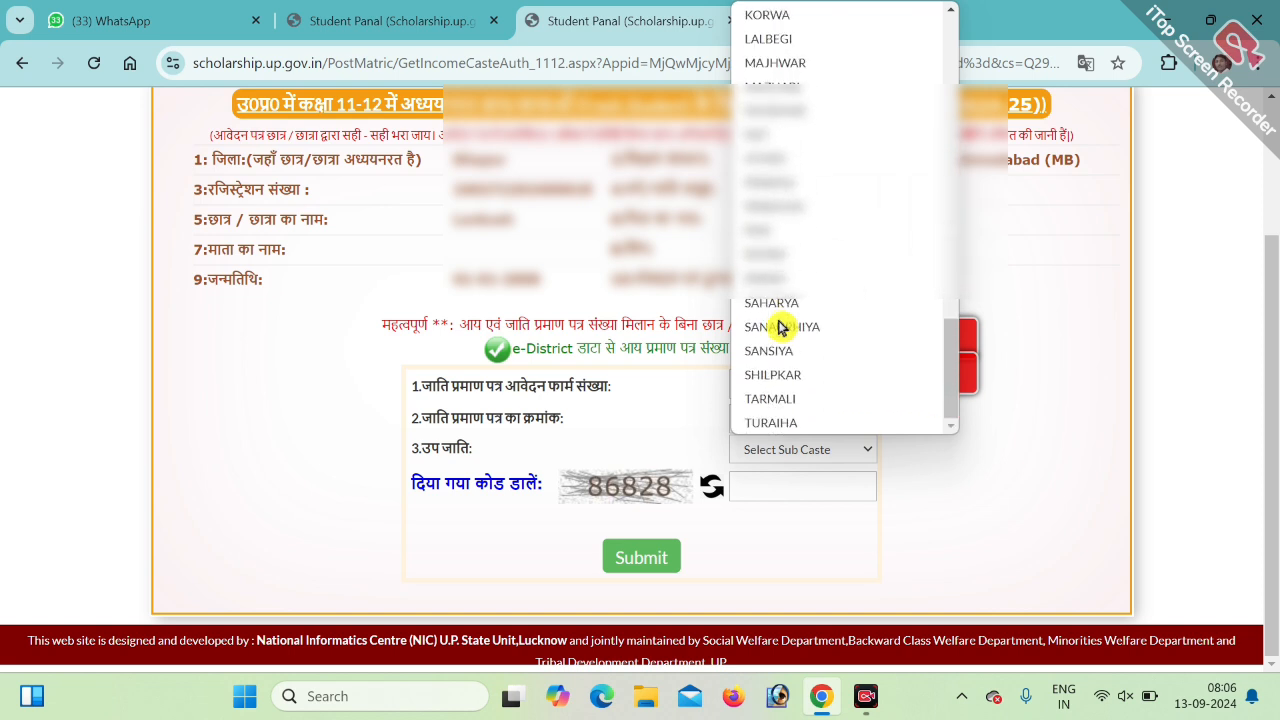
scroll(780, 327, up, 4)
scroll(778, 325, down, 5)
click(740, 226)
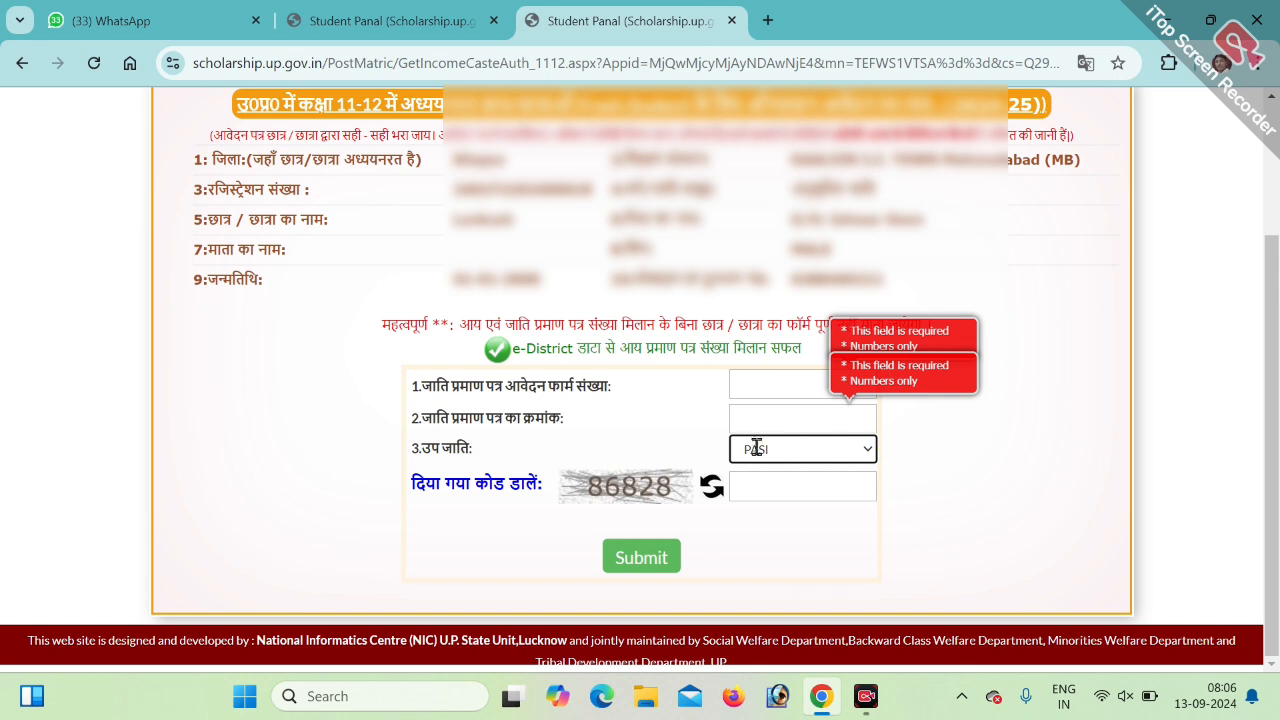
Submit caste details with captcha 86828 and confirm the matched caste certificate
key(Tab)
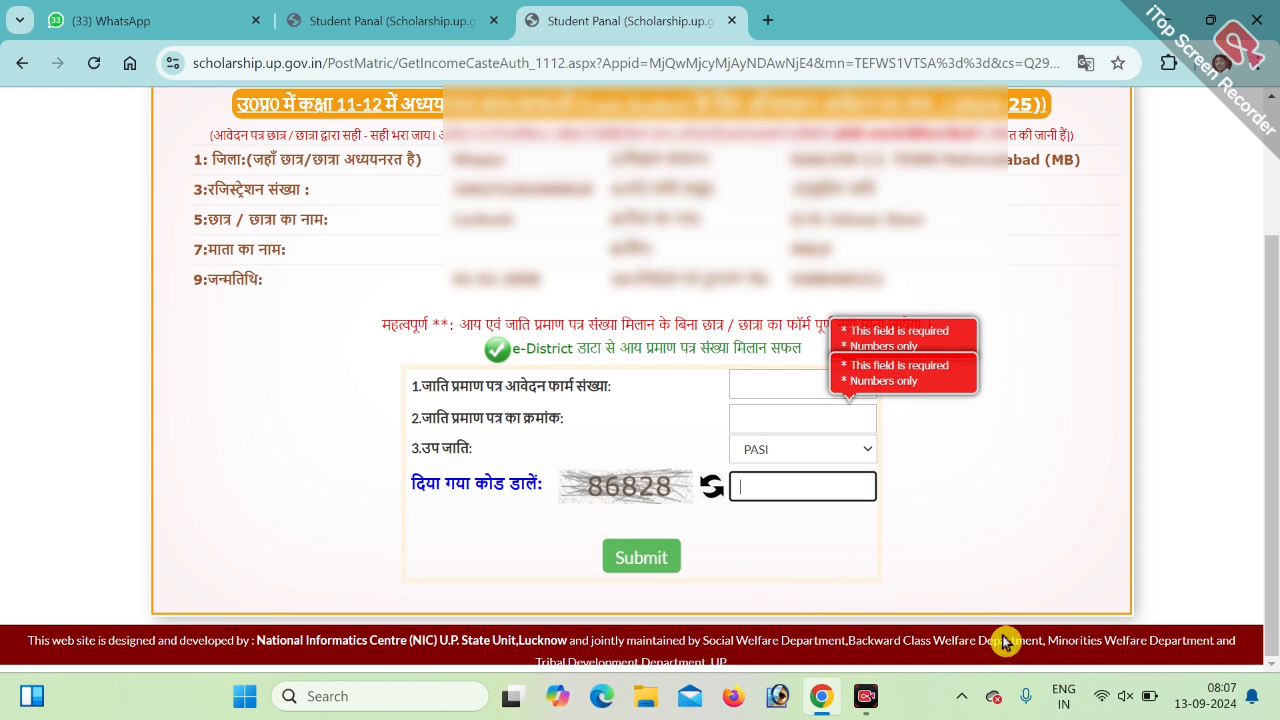
text(86828)
key(Return)
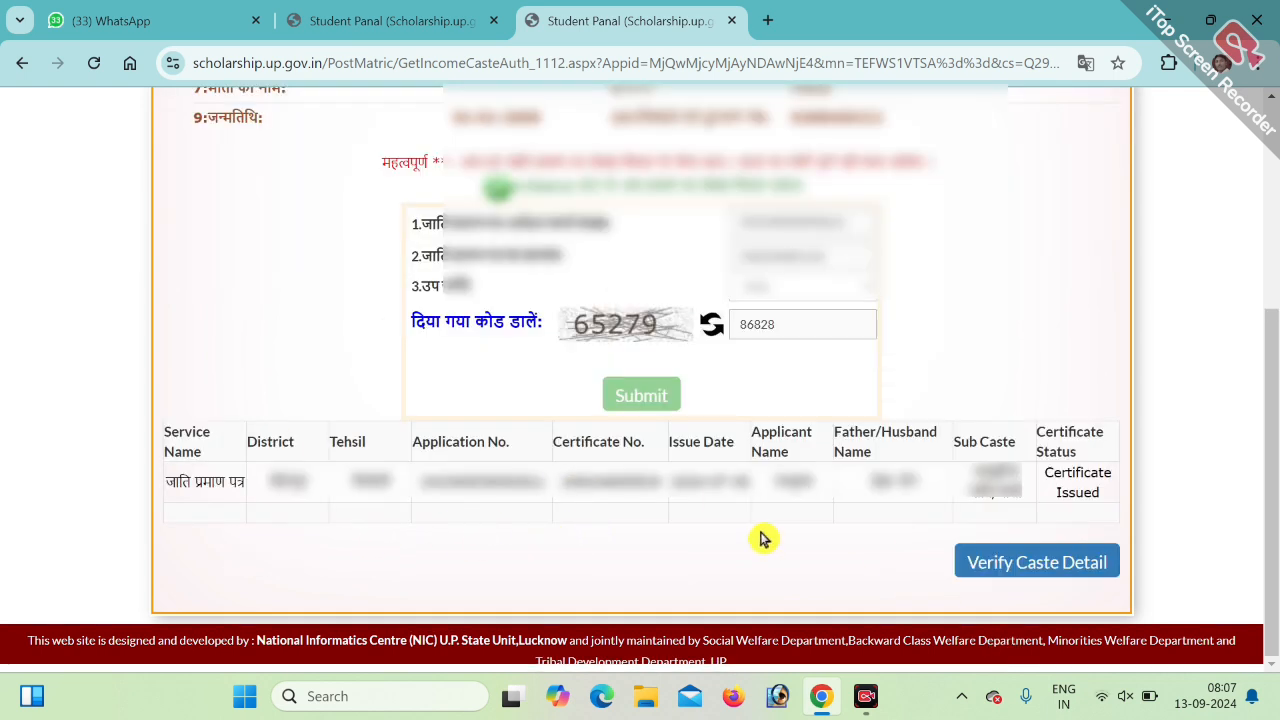
click(1000, 566)
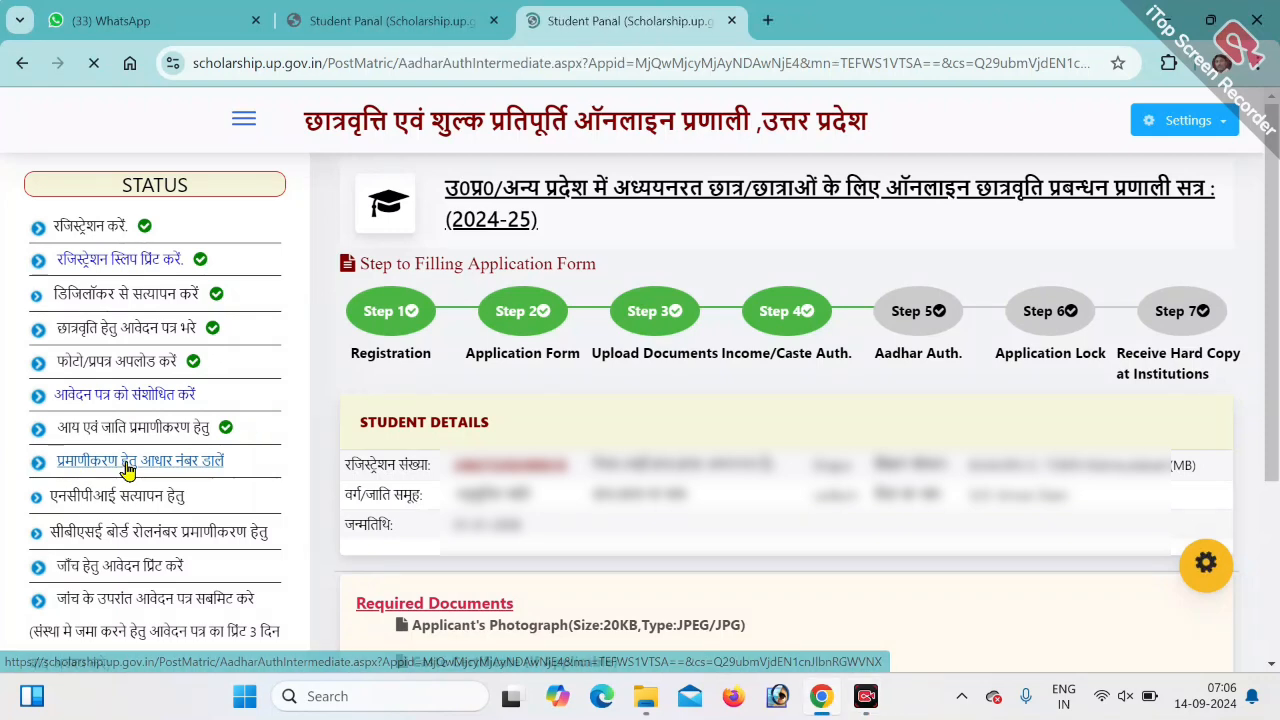
Enter the Aadhaar number twice, give consent, enter captcha 76571 and verify Aadhaar
scroll(960, 577, down, 1)
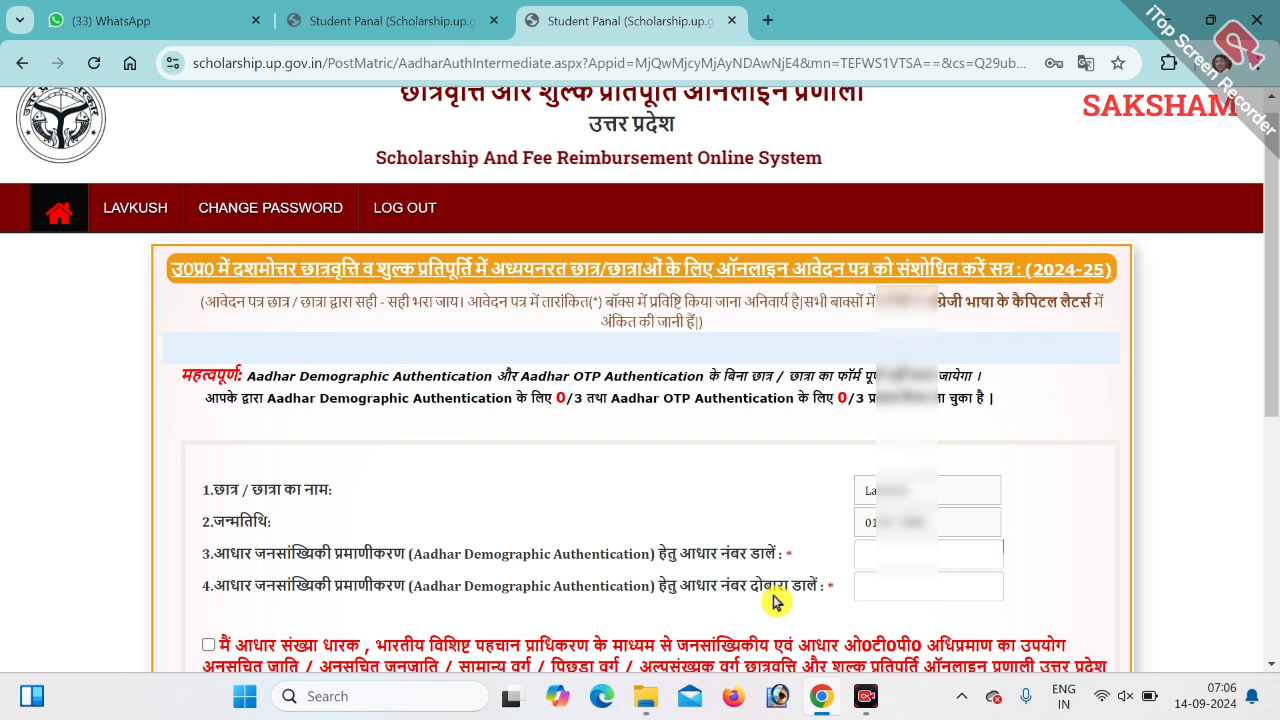
scroll(775, 600, down, 2)
scroll(775, 600, down, 3)
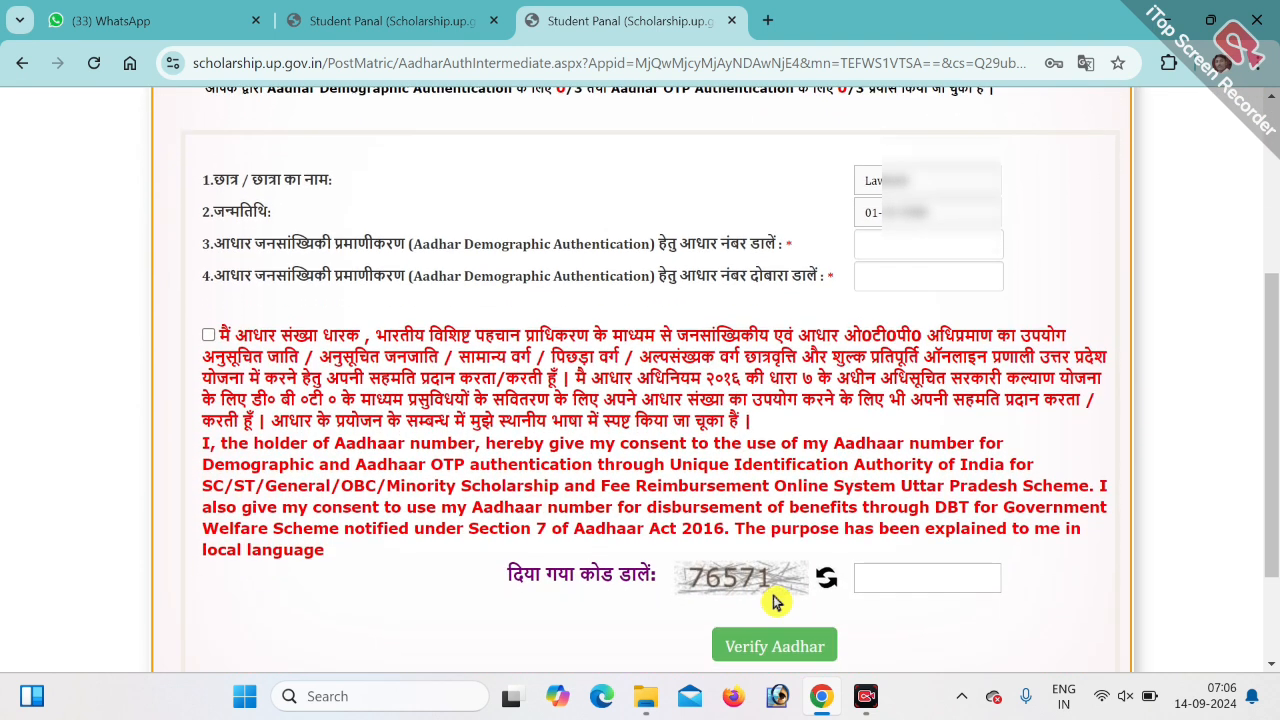
scroll(749, 328, up, 1)
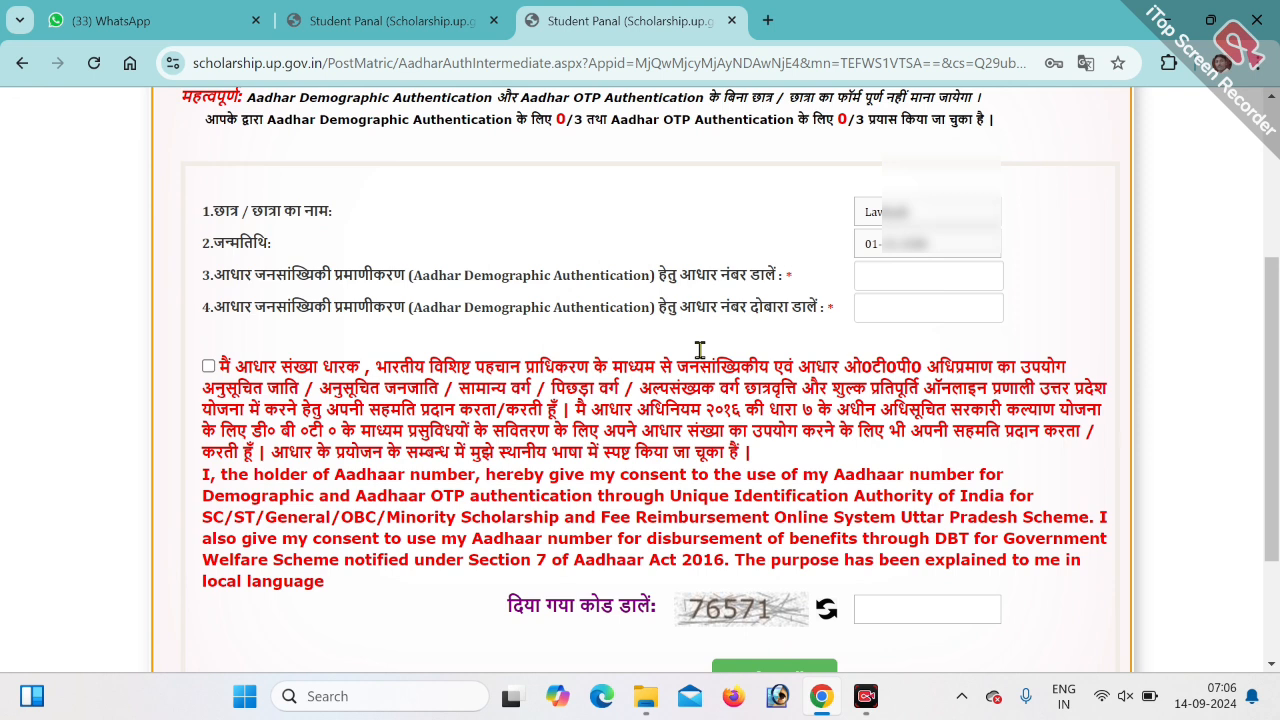
scroll(700, 349, down, 1)
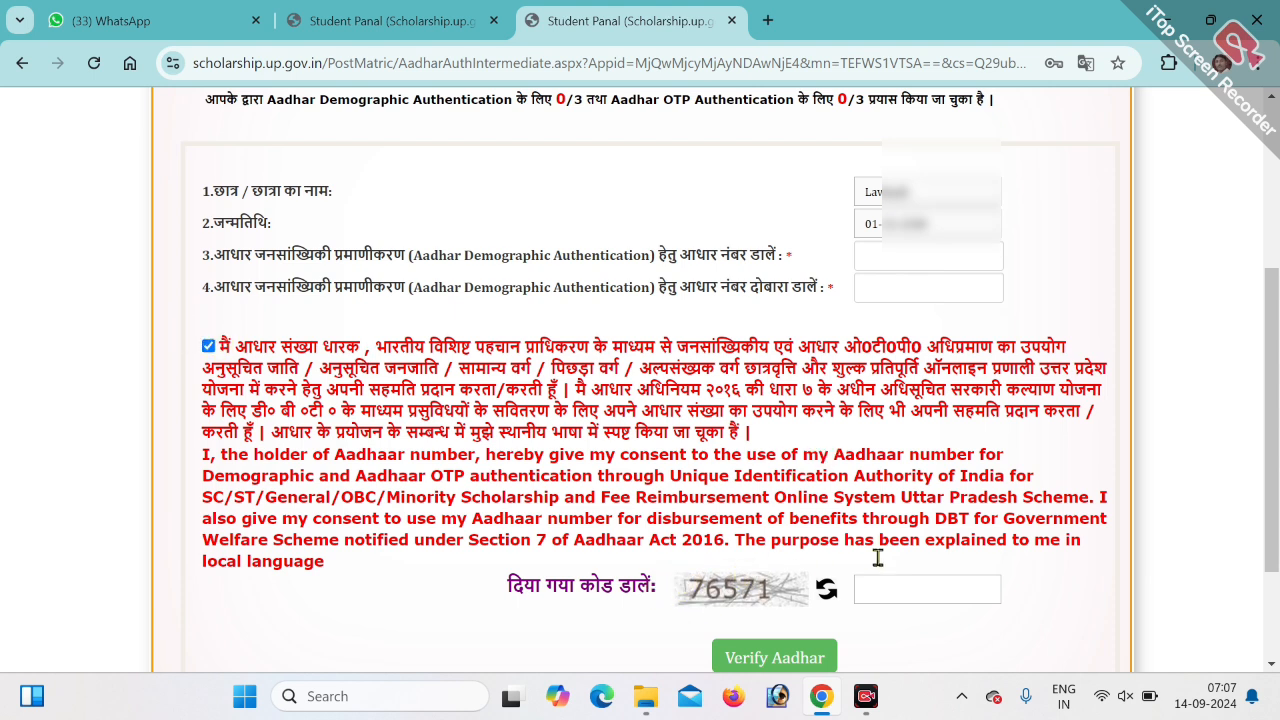
key(Tab)
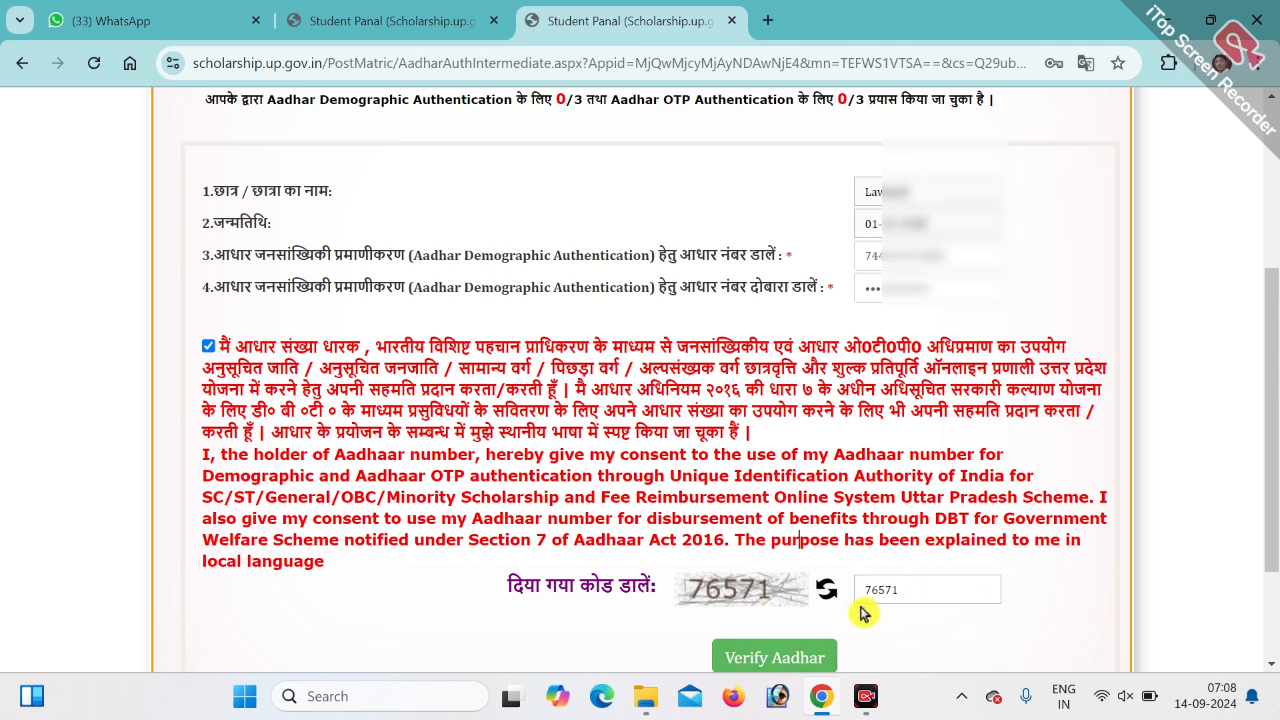
click(755, 660)
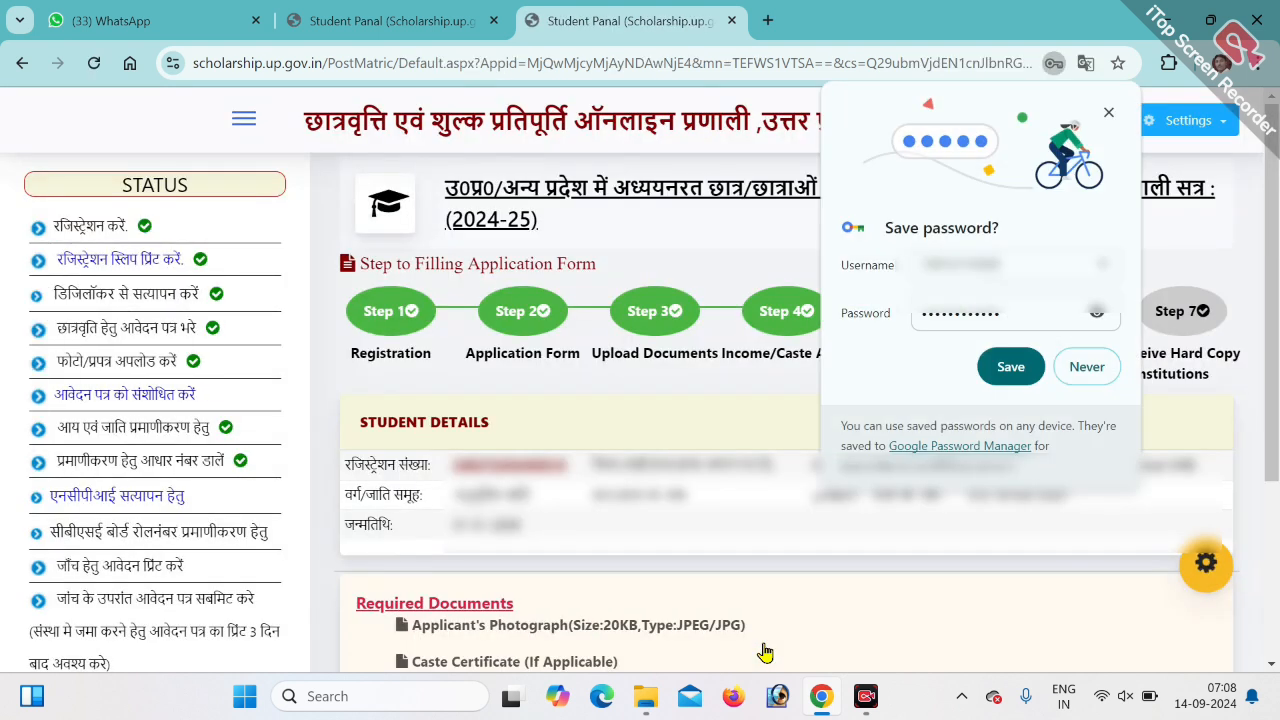
Close Chrome's save-password bubble to reveal Steps 1-5 all complete
click(1075, 366)
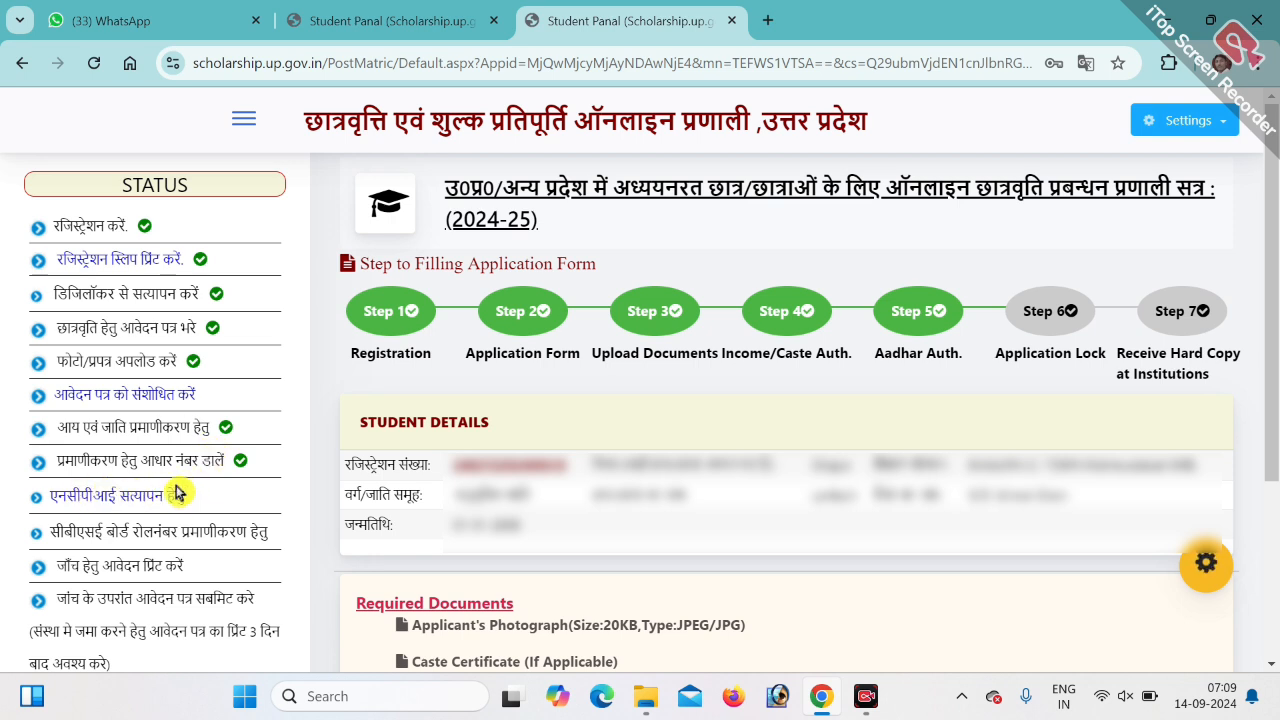
Open NPCI verification and recheck the status, still 'Status not received from NPCI server'
click(87, 503)
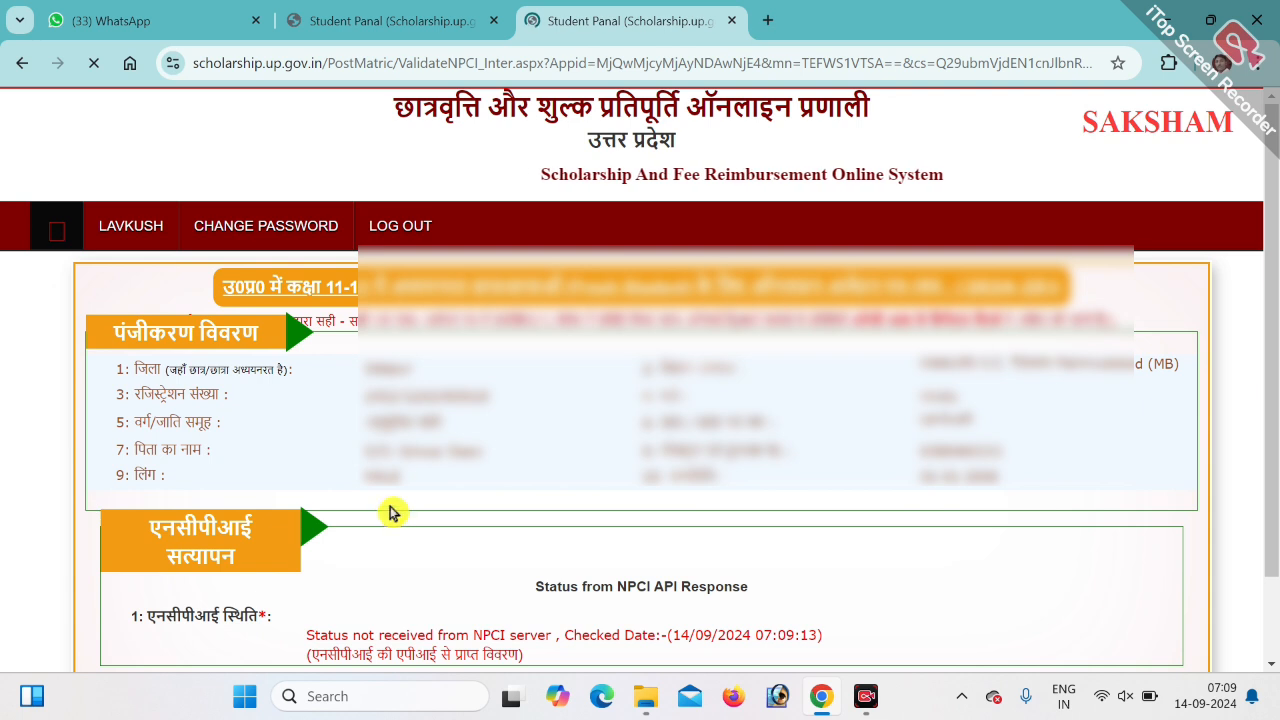
scroll(391, 516, down, 1)
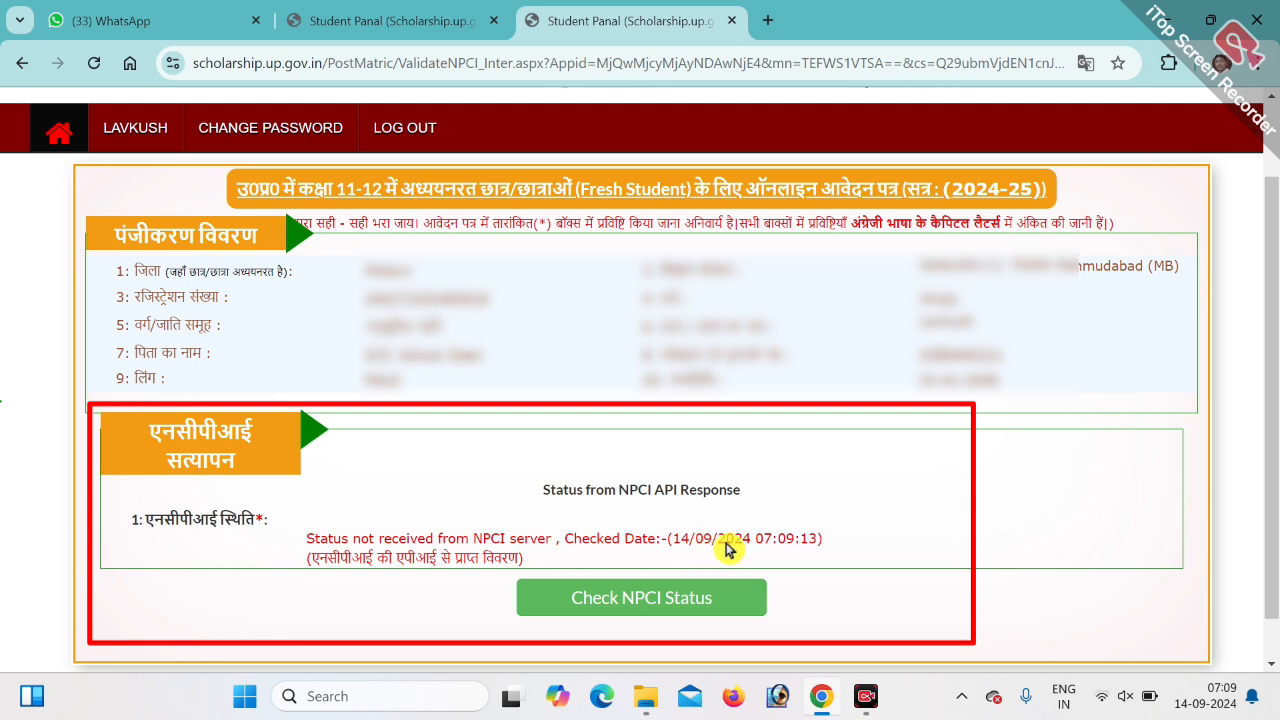
click(628, 610)
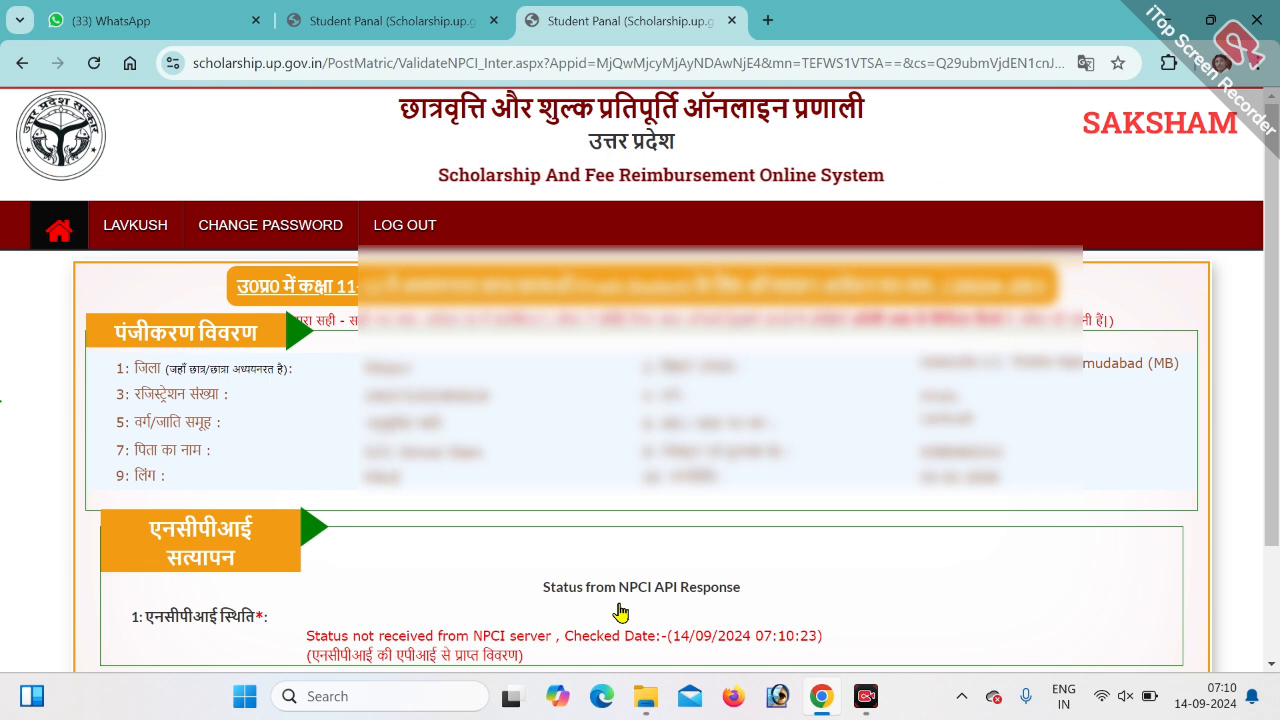
scroll(620, 612, down, 2)
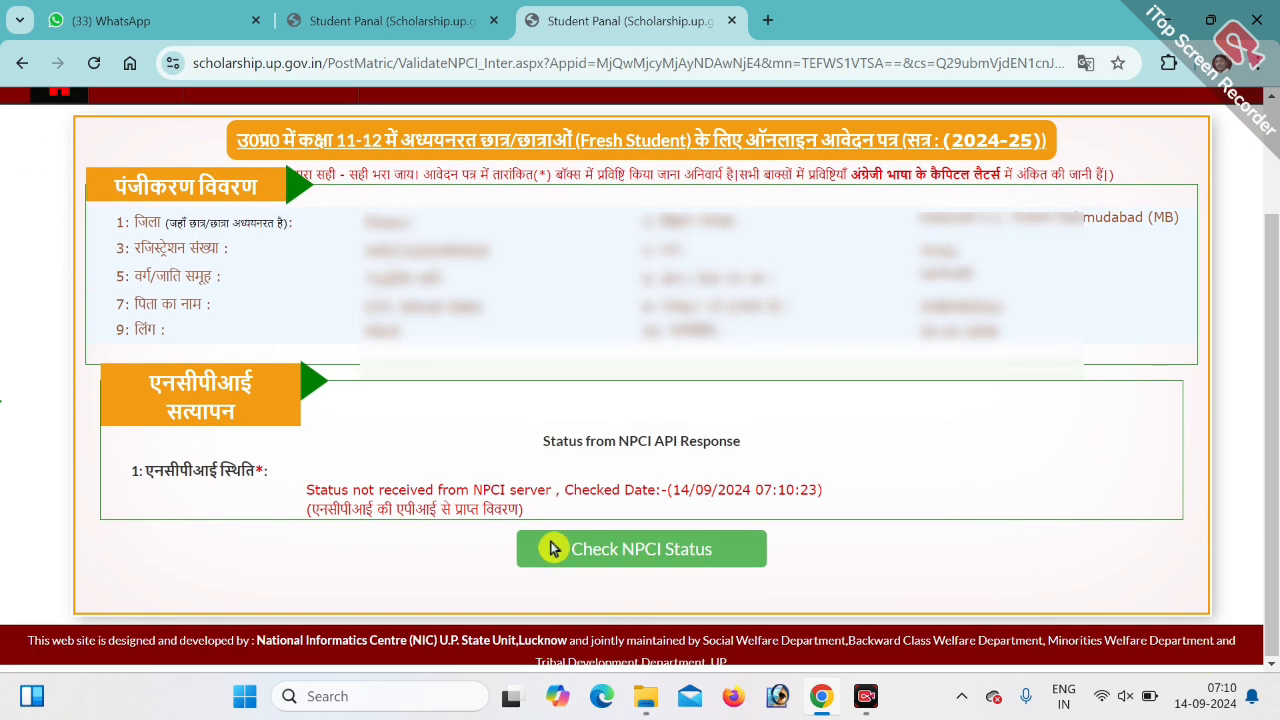